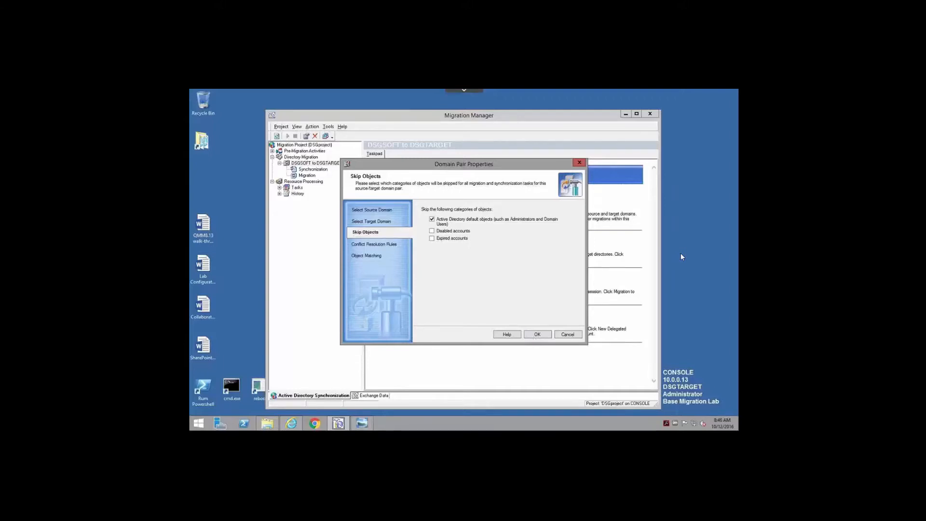
Accept the domain pair properties and start a new migration session for the DSGSOFT to DSGTARGET pair
left_click(536, 334)
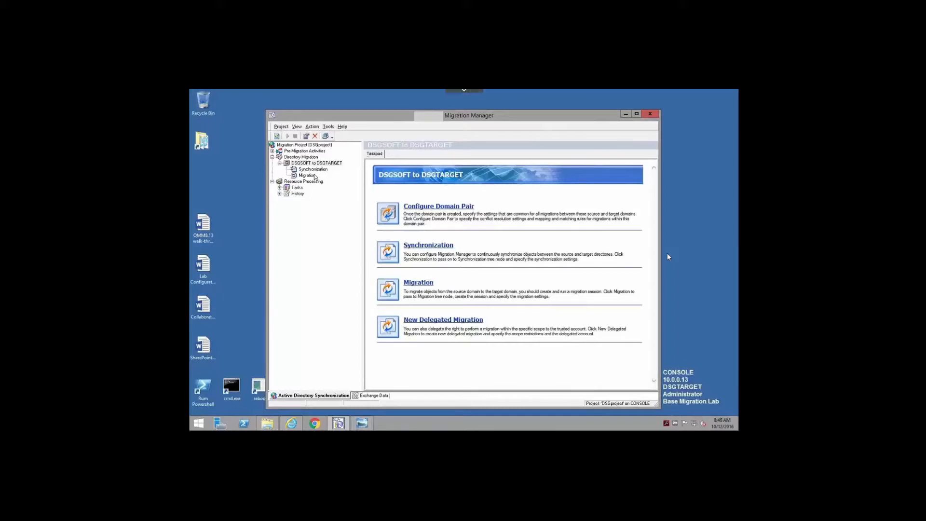
left_click(313, 175)
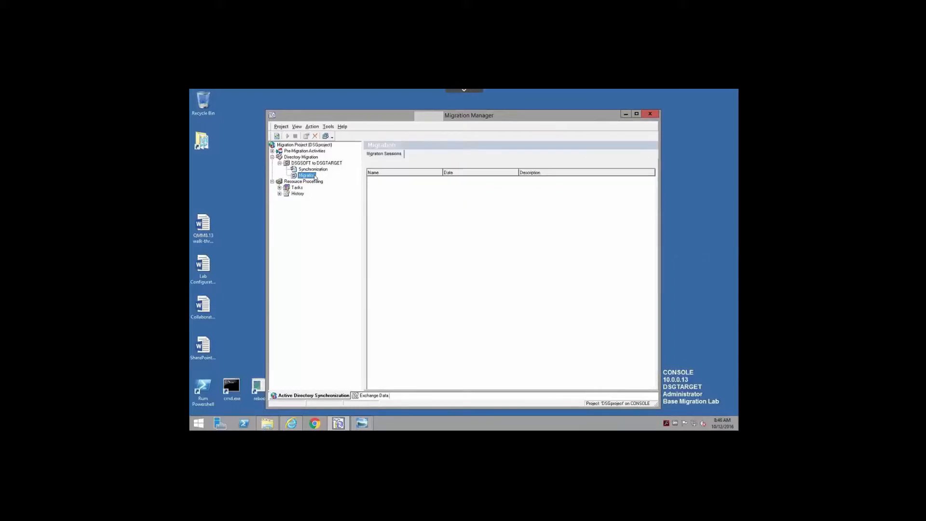
right_click(314, 175)
left_click(337, 180)
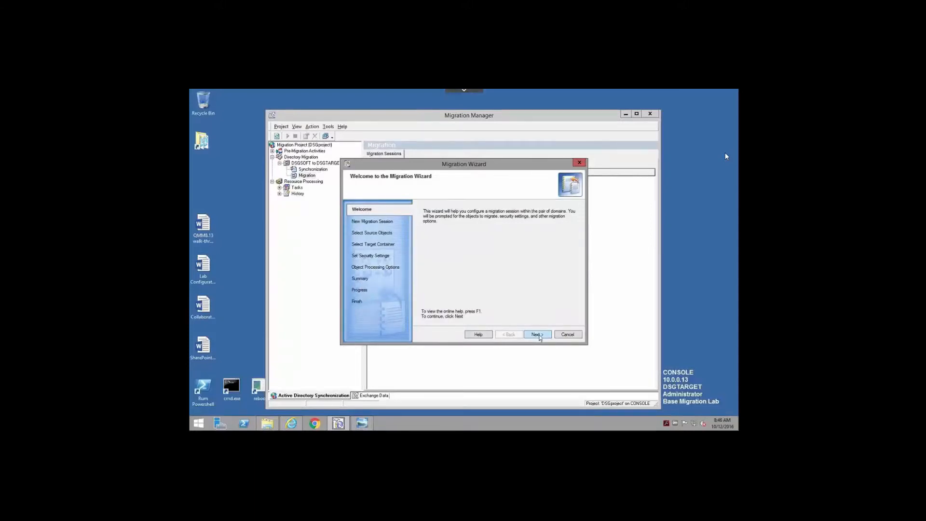
Name the migration session Demo and add the comment "Comment demo"
left_click(538, 335)
type("Demo")
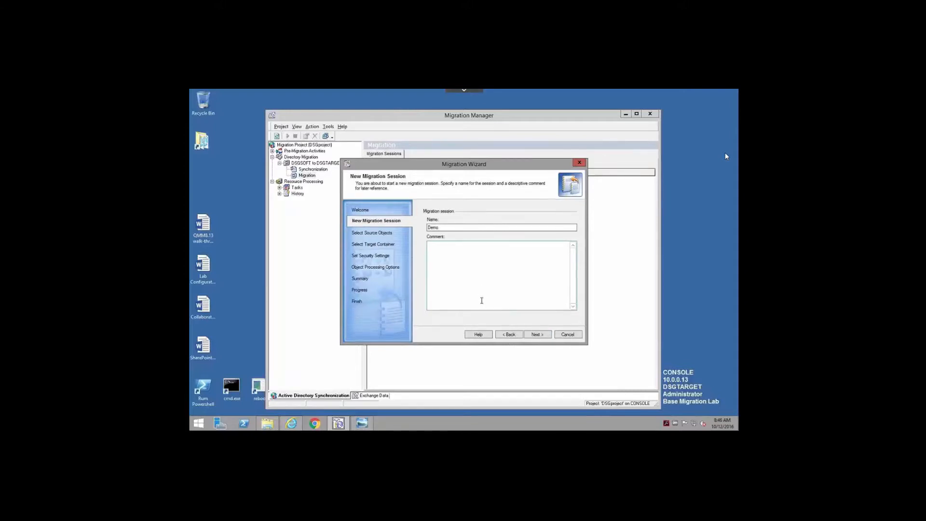
left_click(454, 256)
type("Comment demo")
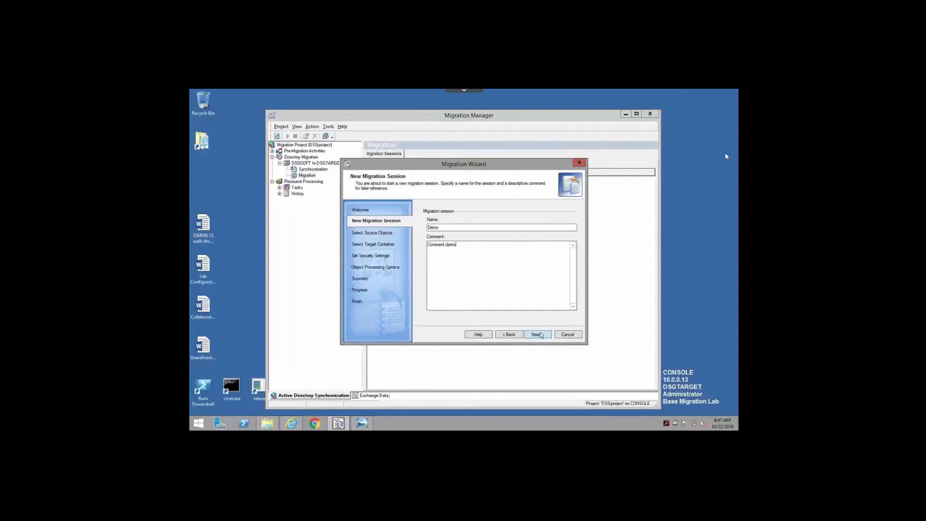
left_click(539, 334)
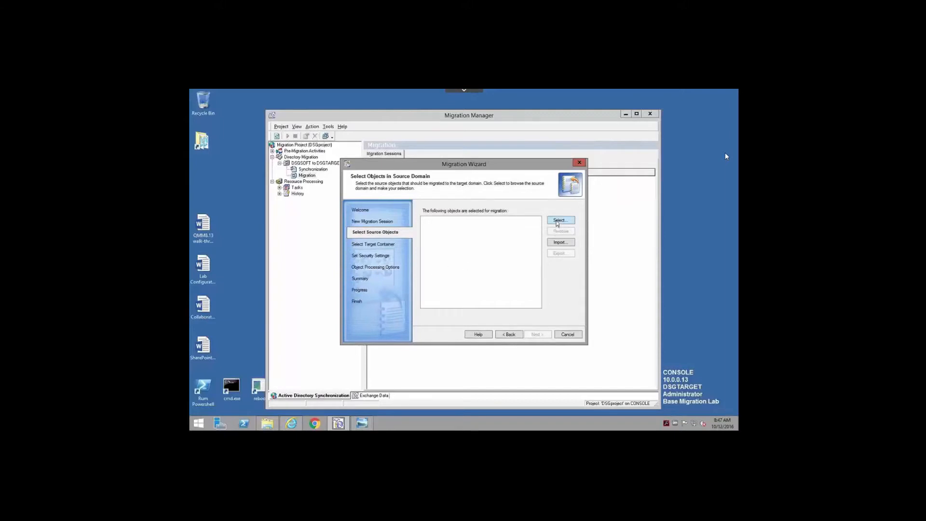
Select the DemoUsers OU with all its users in the source domain as the objects to migrate
left_click(558, 221)
left_click(411, 232)
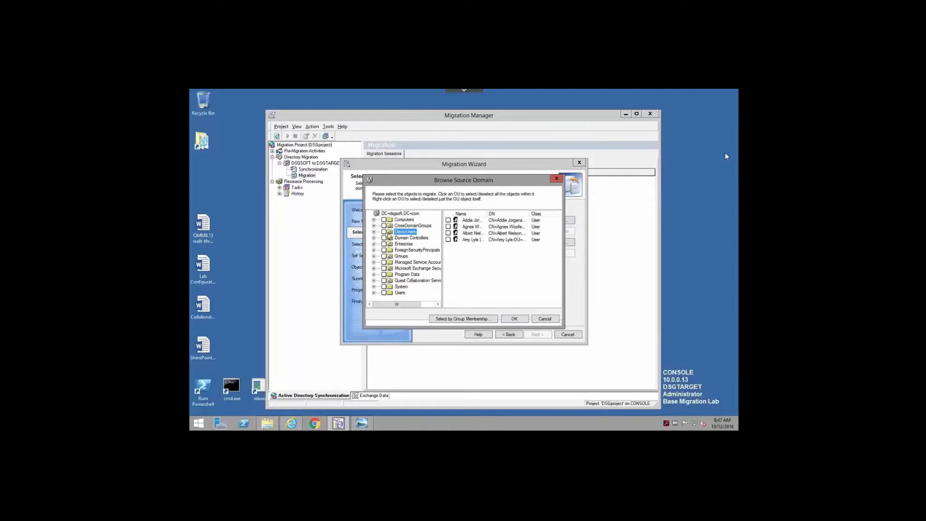
left_click(384, 231)
left_click_drag(495, 212, 506, 212)
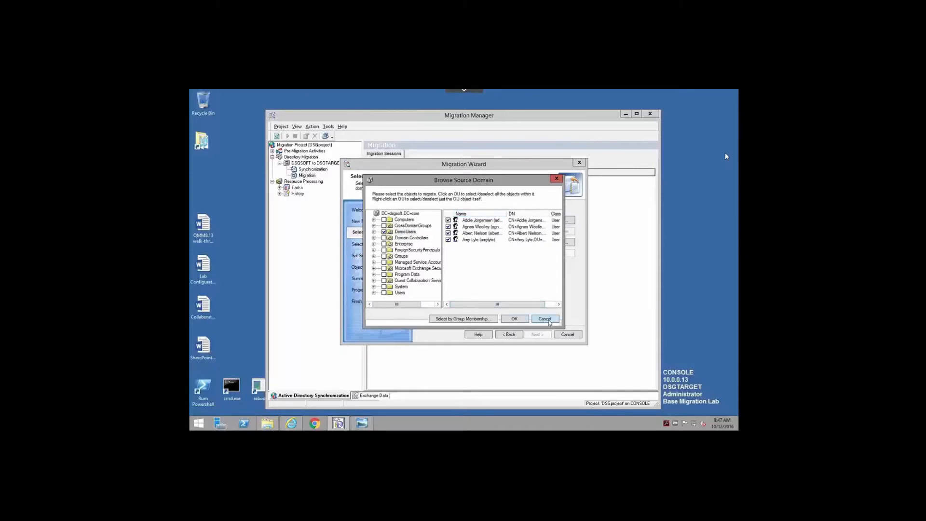
left_click(514, 319)
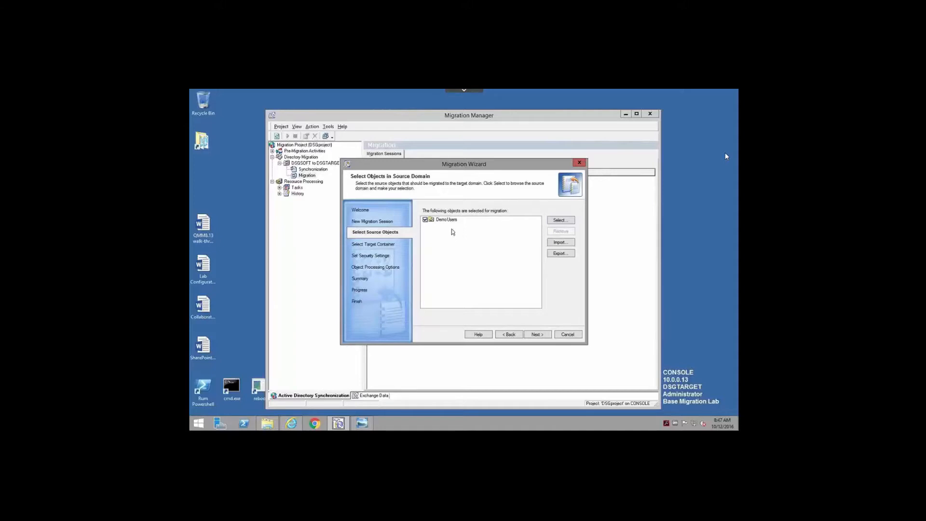
Browse the Documents folder for an import list and open renamedaccts.txt to examine it
left_click(559, 243)
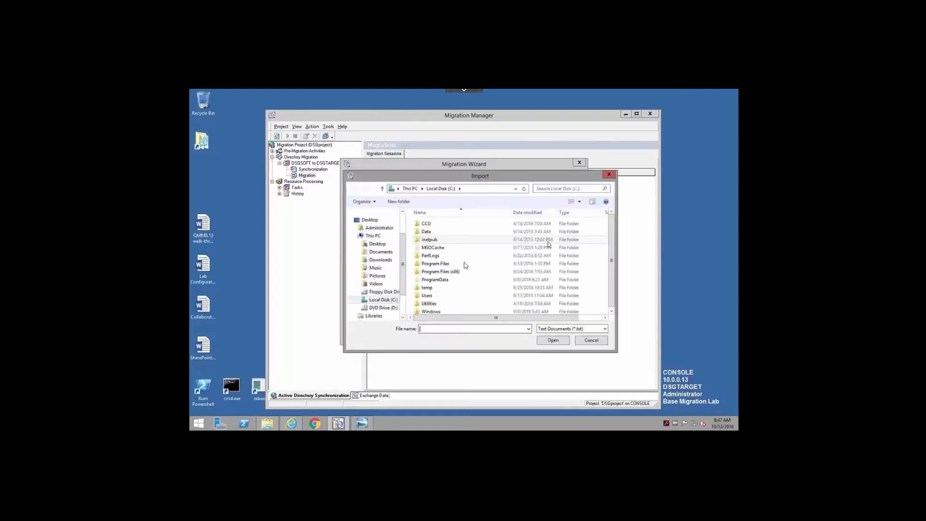
left_click(385, 251)
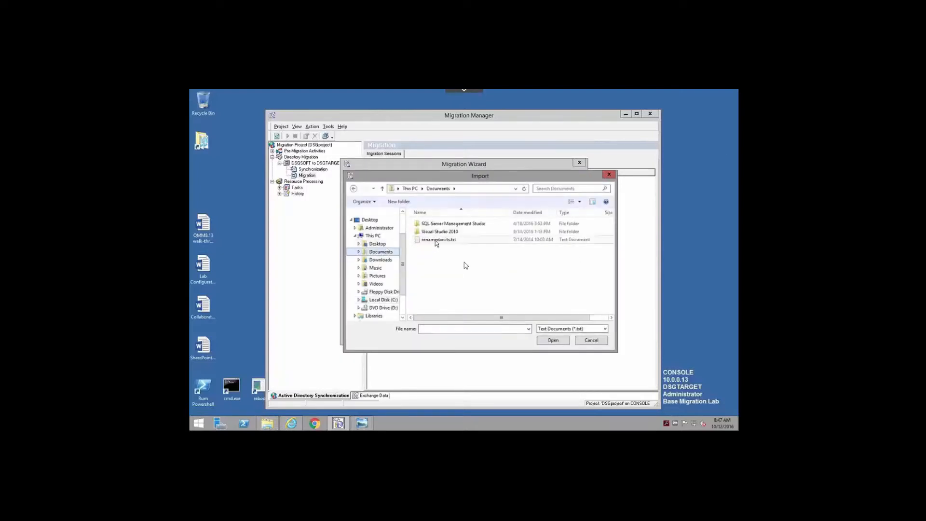
right_click(436, 241)
left_click(456, 252)
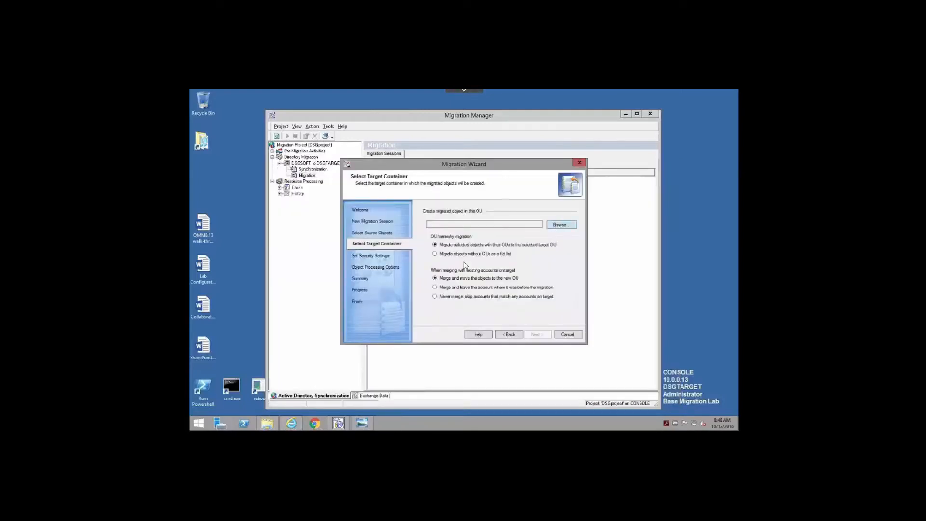
Set MigratedADUsers as the target OU, migrating objects as a flat list and leaving merged accounts in their existing location
left_click(558, 225)
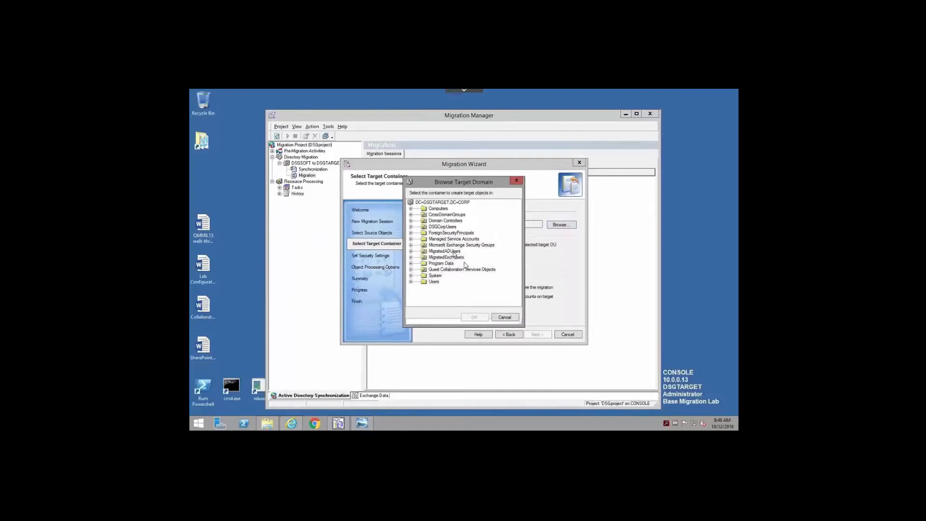
left_click(453, 252)
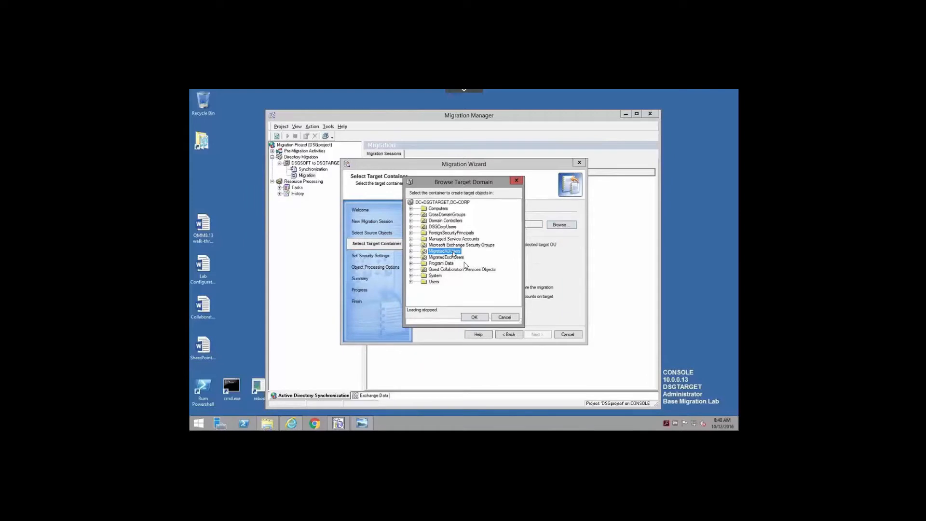
left_click(474, 317)
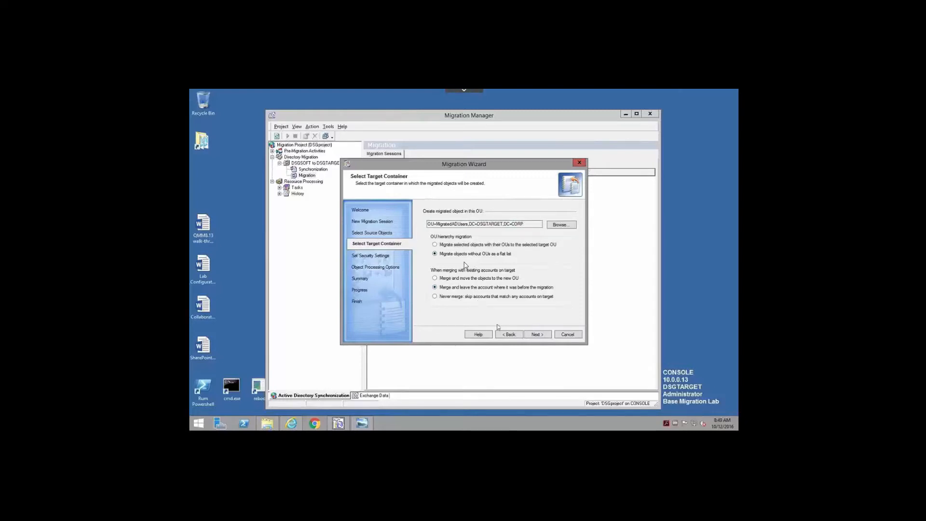
Proceed to the security settings and set the domain suffix of the UPNs to DSGTARGET.CORP
left_click(537, 335)
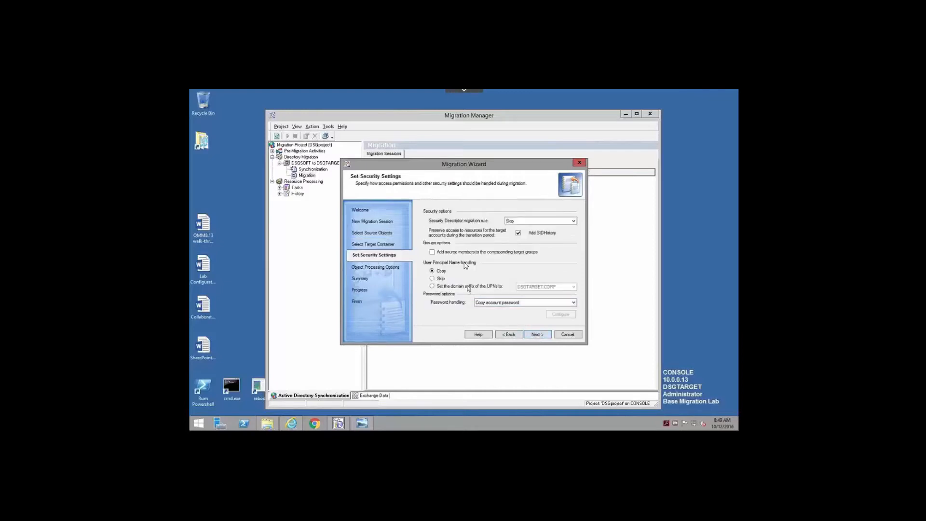
left_click(468, 287)
left_click(531, 221)
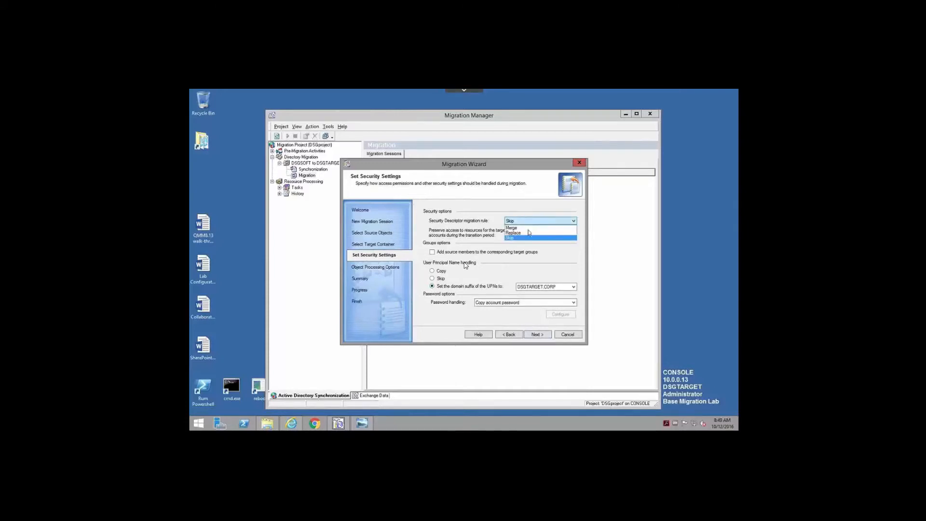
left_click(528, 228)
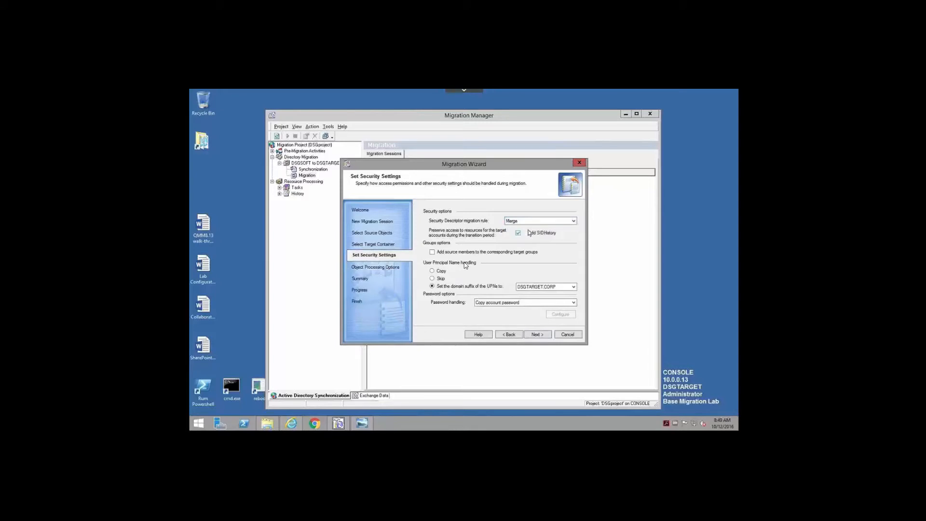
left_click(531, 221)
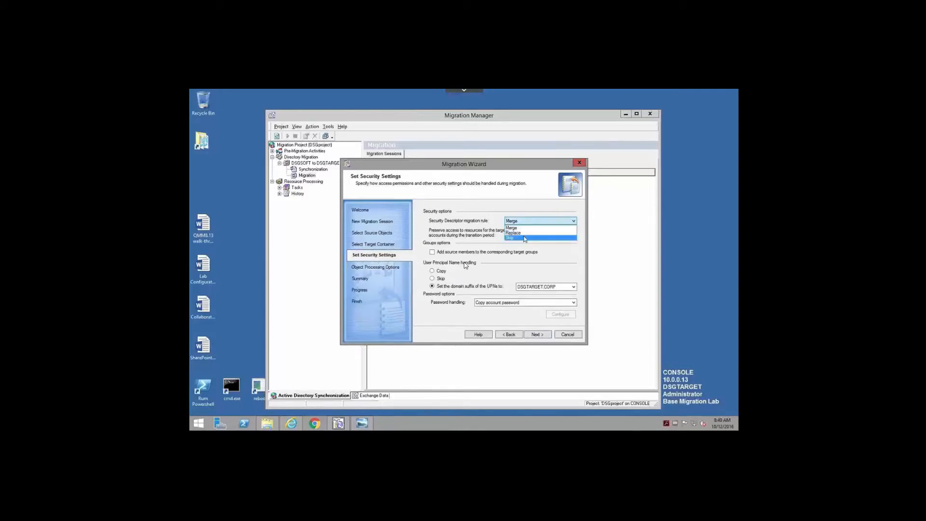
left_click(525, 238)
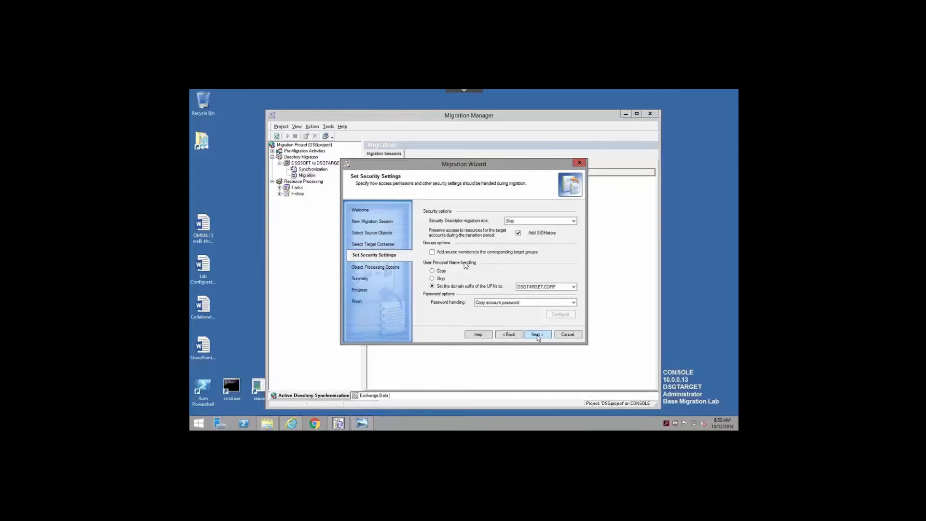
Accept the security settings and enable target accounts in the object processing options
left_click(537, 336)
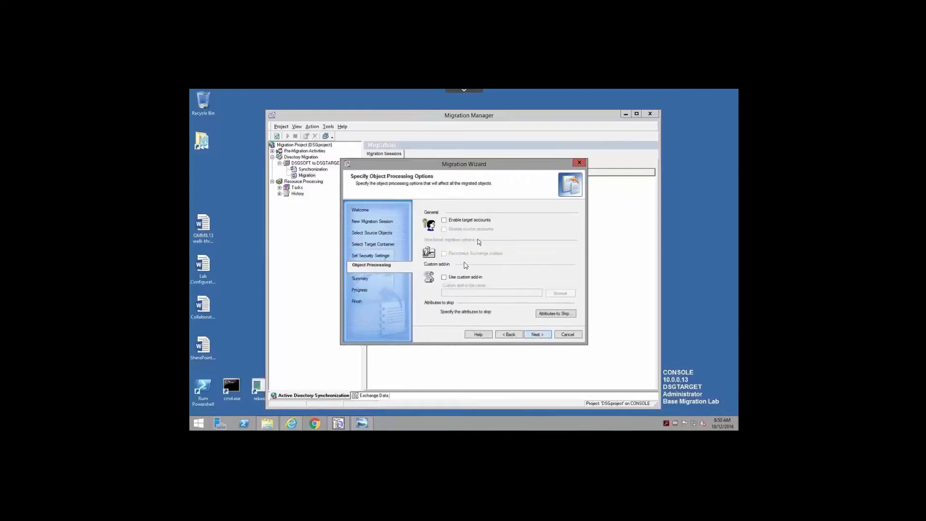
left_click(471, 222)
left_click(553, 314)
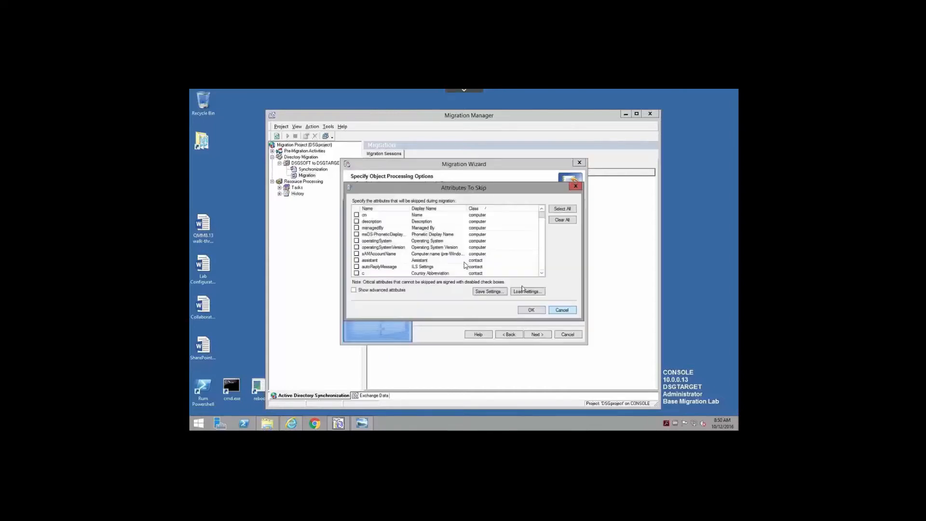
left_click_drag(541, 217, 546, 267)
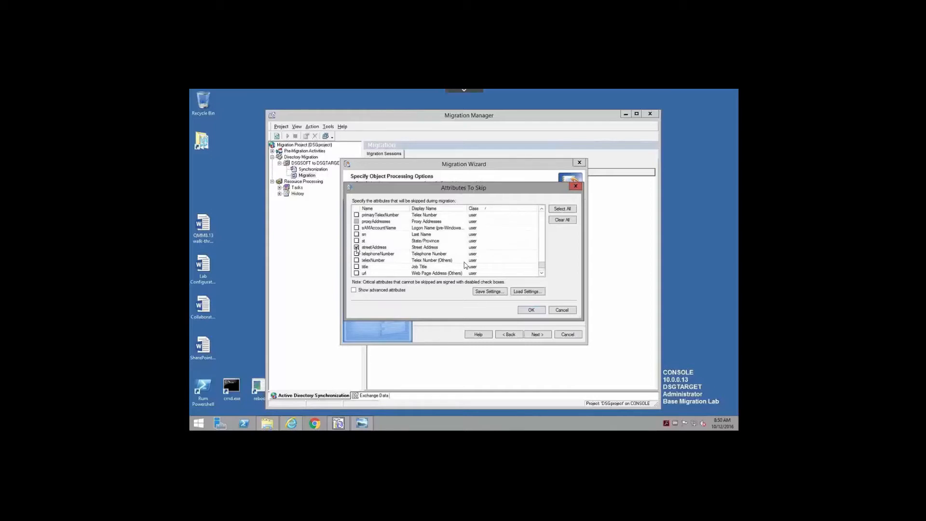
left_click(356, 247)
left_click(563, 310)
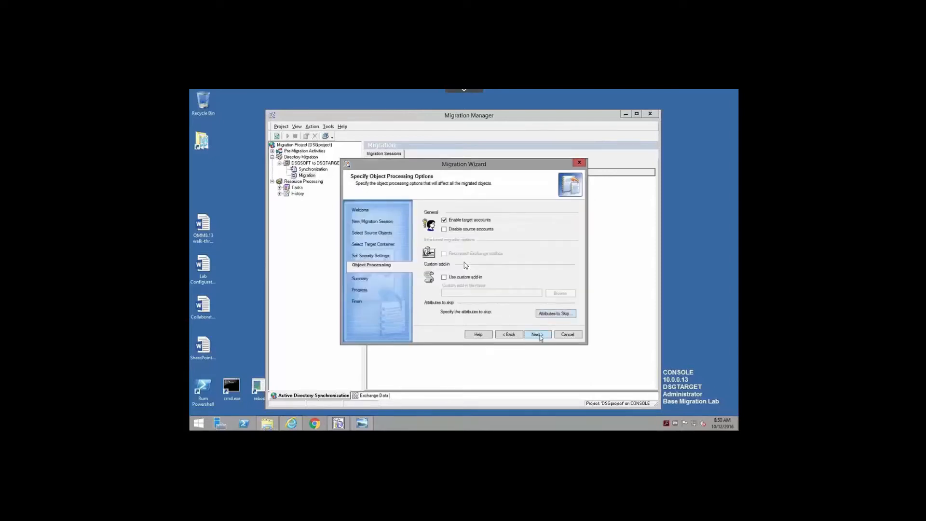
Accept the processing options, run the migration without test mode, and finish the wizard
left_click(538, 336)
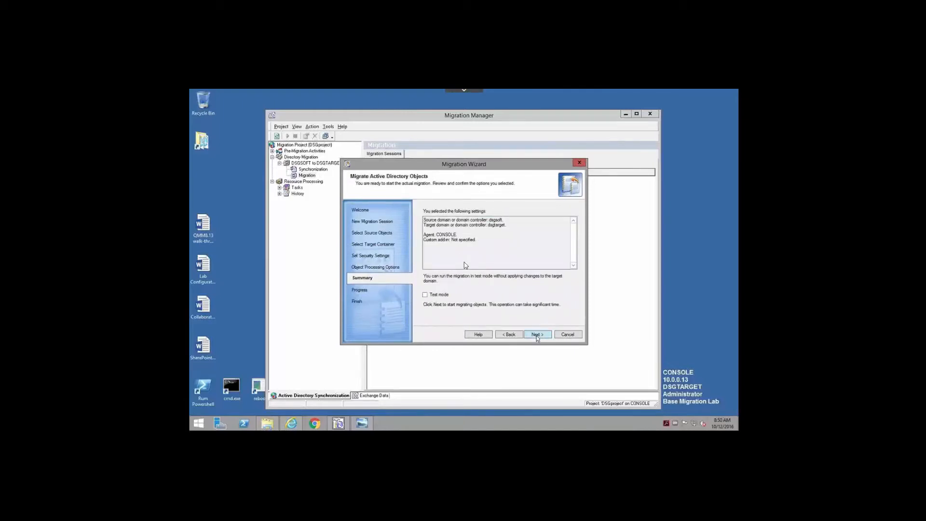
left_click(536, 335)
left_click(471, 284)
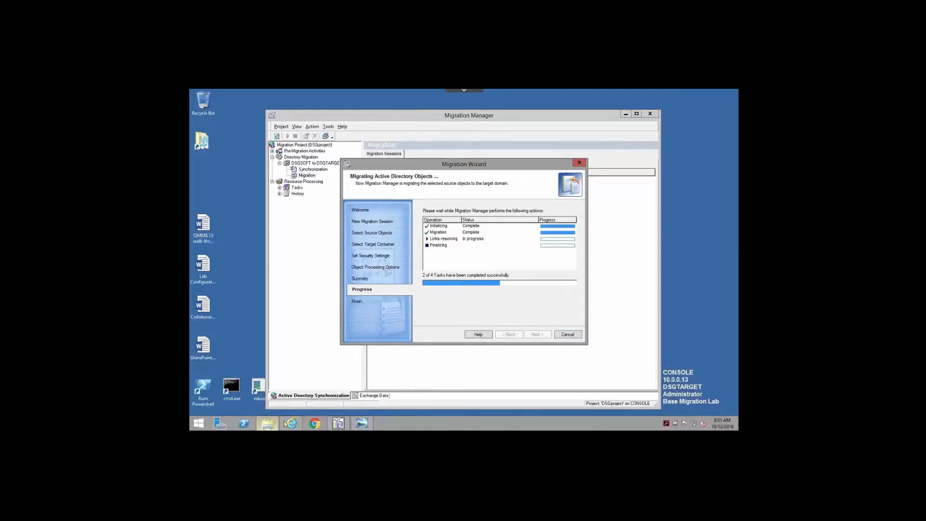
mouse_move(255, 425)
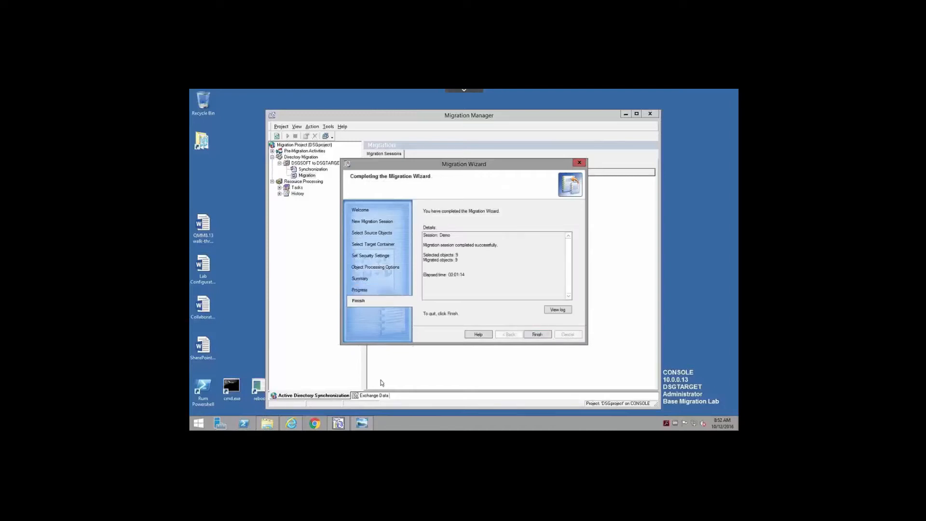
left_click(537, 334)
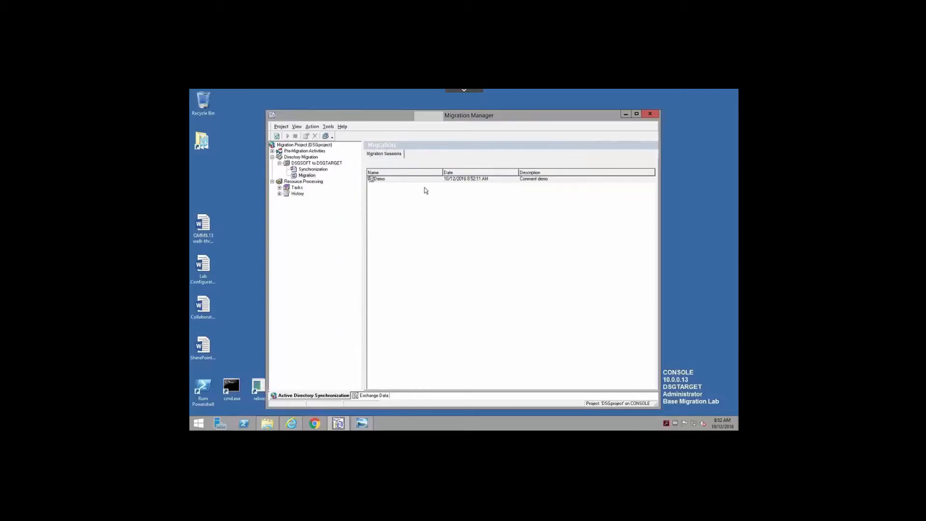
right_click(423, 181)
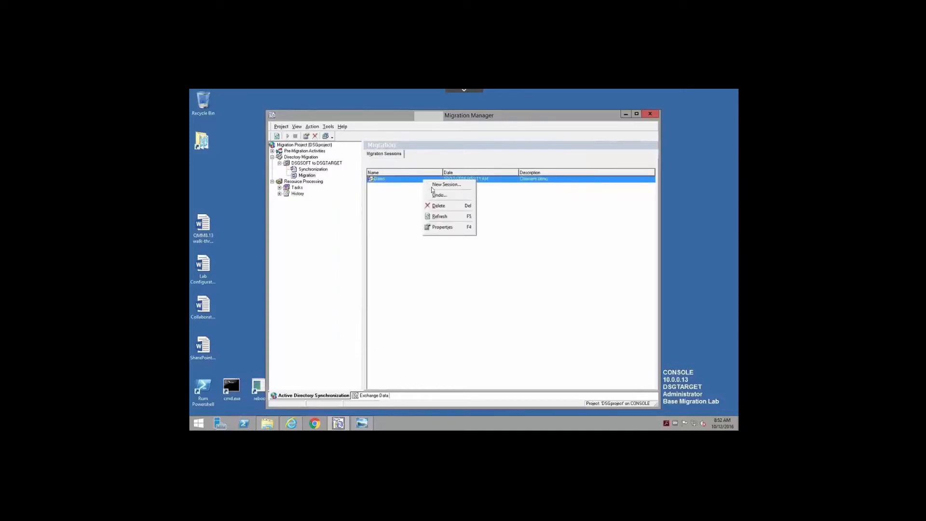
left_click(440, 195)
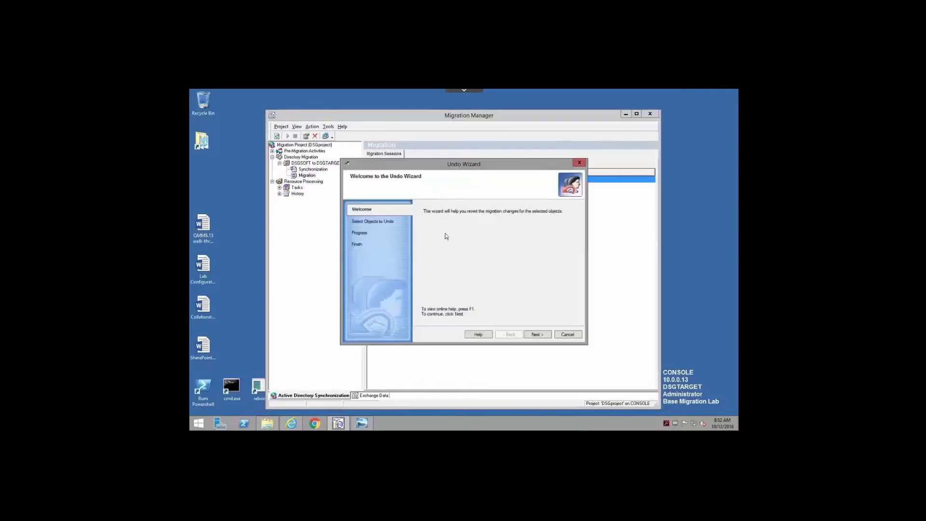
left_click(538, 334)
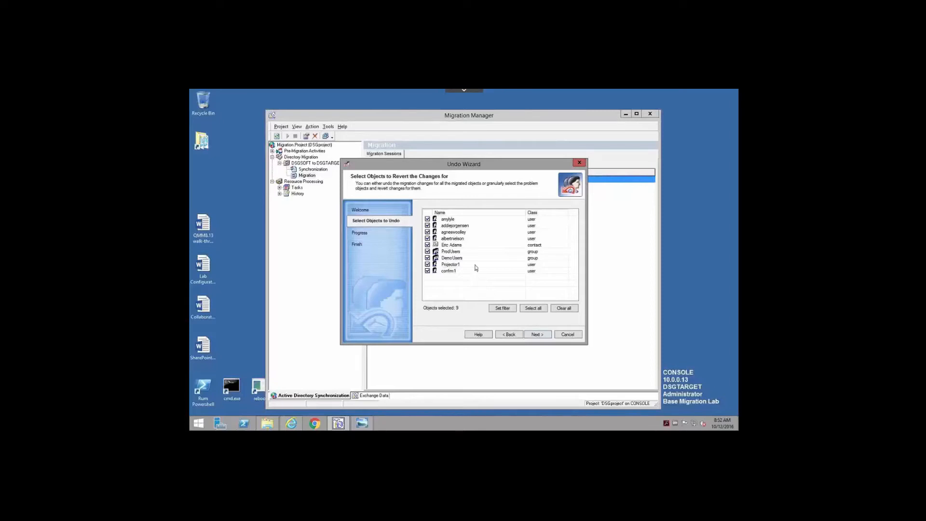
left_click(427, 245)
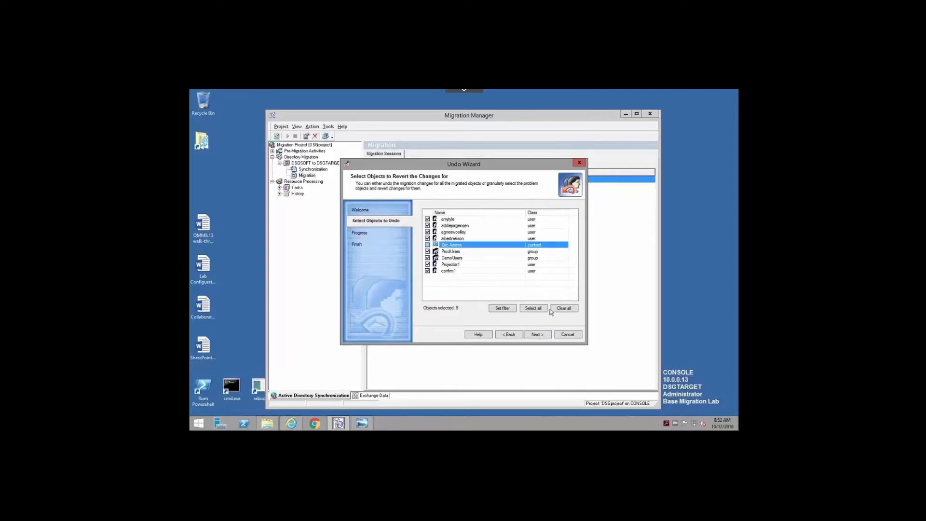
left_click(568, 308)
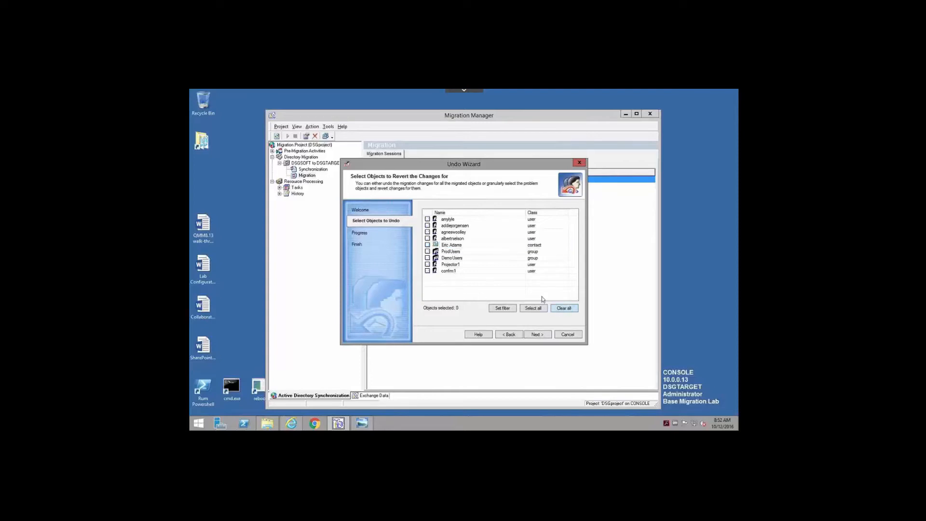
left_click(428, 246)
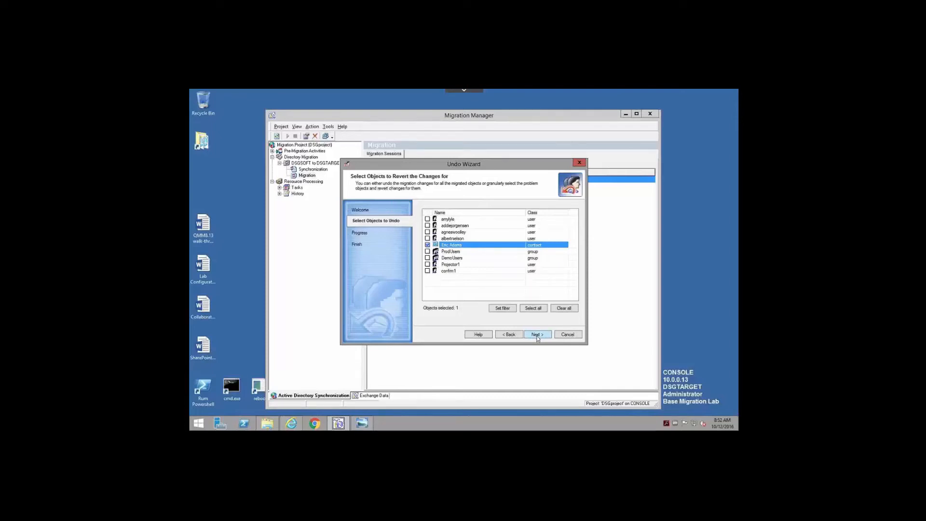
left_click(567, 335)
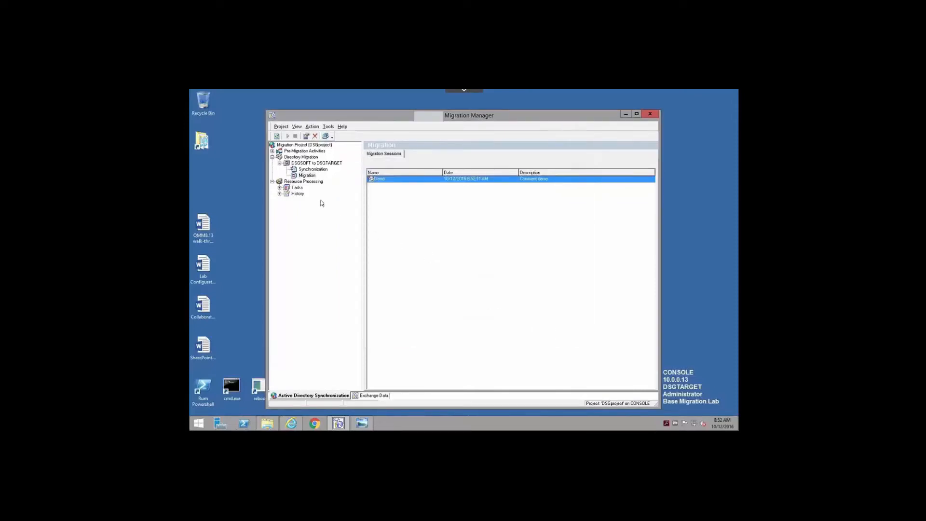
Open the resource processing tasks of the migration project
left_click(279, 187)
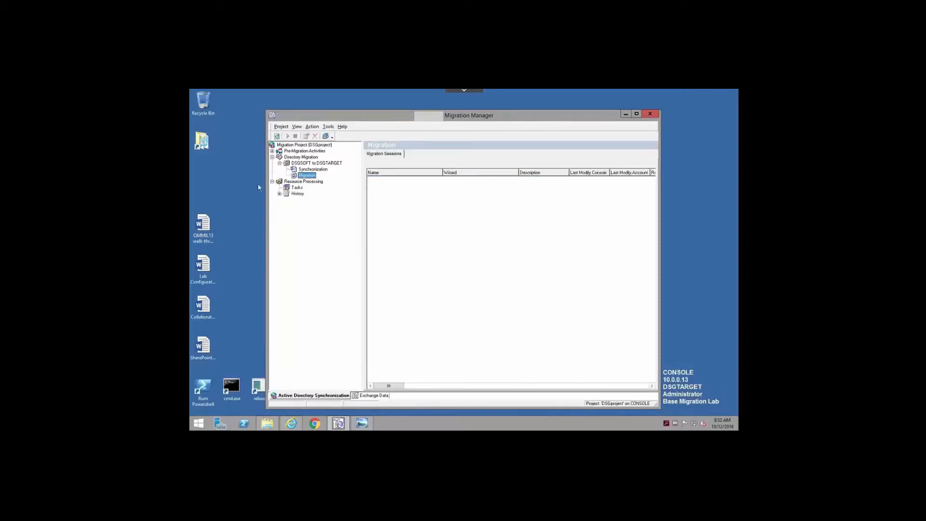
left_click(287, 189)
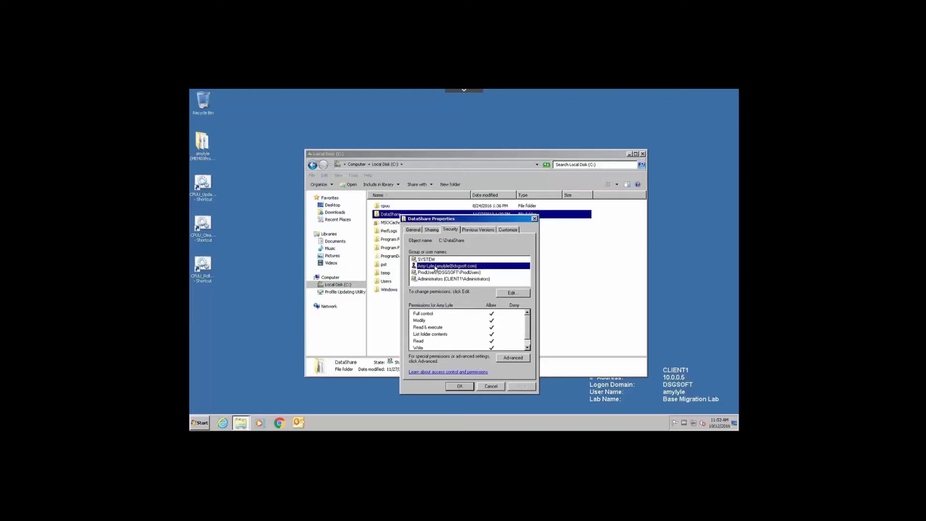
Switch to CLIENT1, review the DSGSOFT ProdUsers group's permissions on the DataShare folder, close its properties and shorten the folder window
left_click(435, 273)
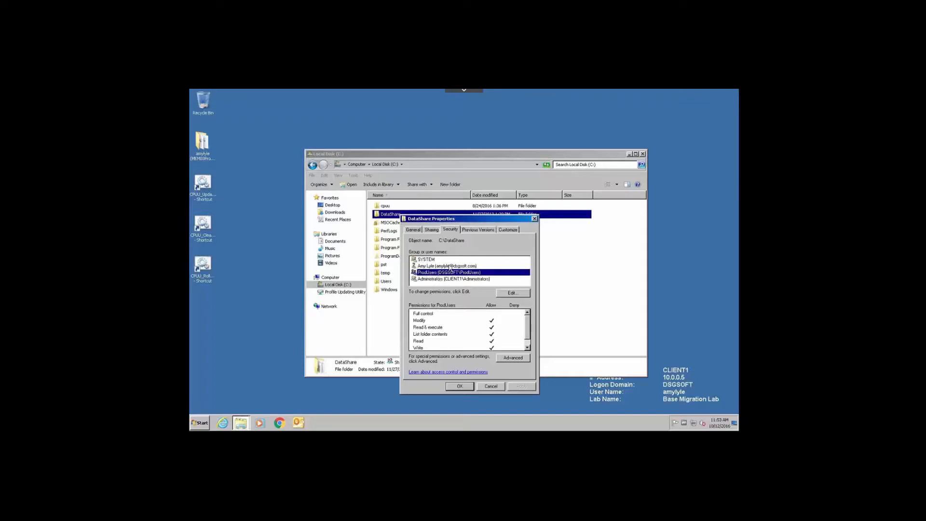
left_click(491, 387)
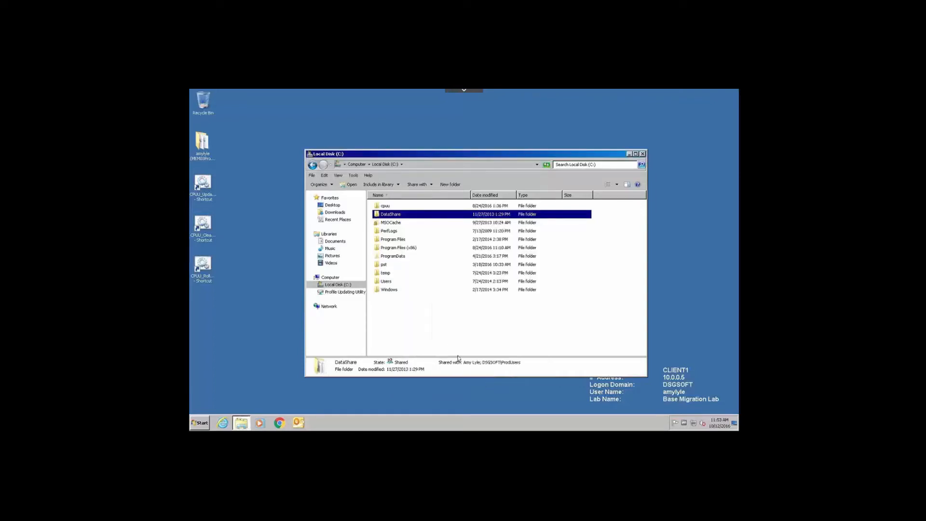
left_click_drag(468, 377, 464, 350)
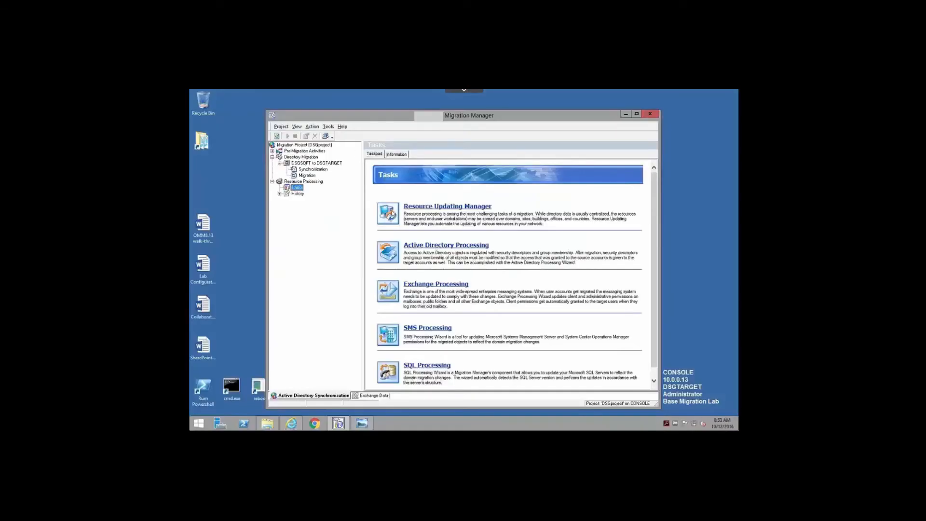
Open Resource Updating Manager from the Migration Manager tasks and create a new collection named Demo
left_click(391, 215)
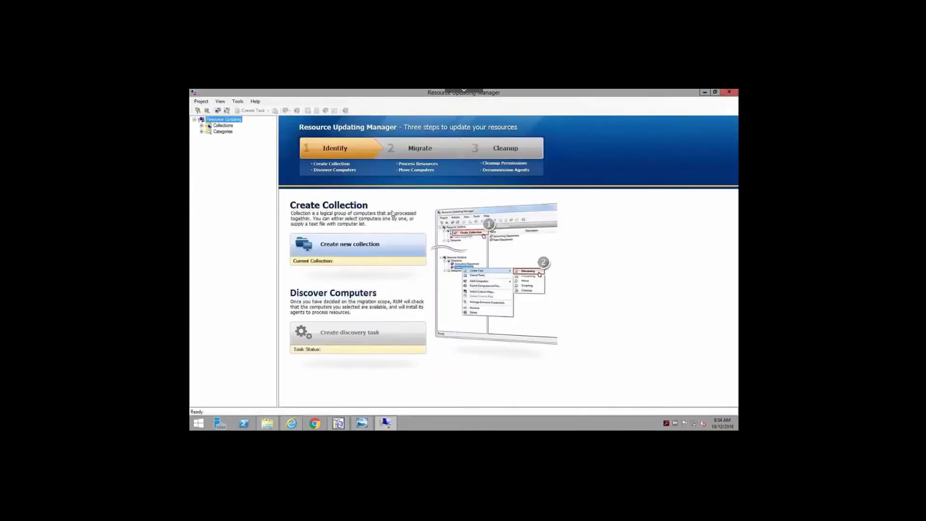
left_click(350, 245)
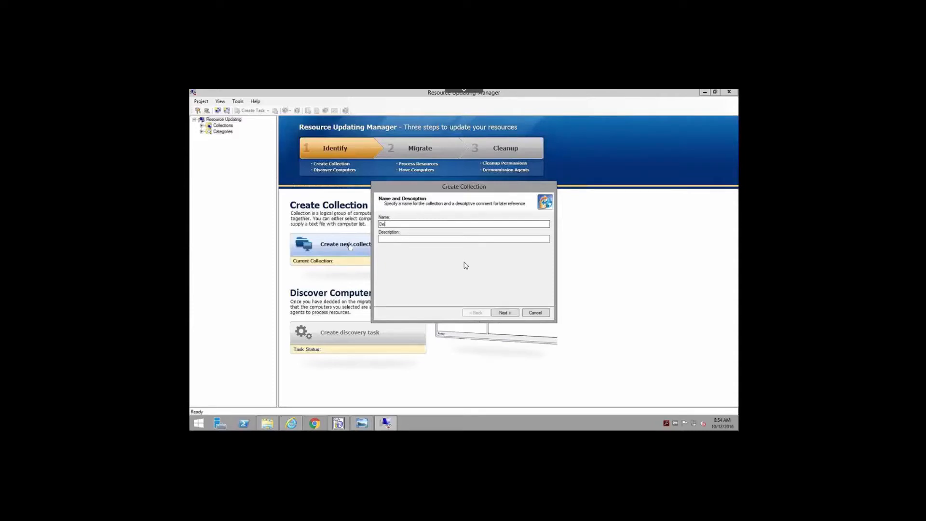
type("mo")
left_click(504, 312)
Add the computer CLIENT1 from the dsgsoft.com Active Directory domain to the Demo collection
left_click(402, 198)
left_click(507, 322)
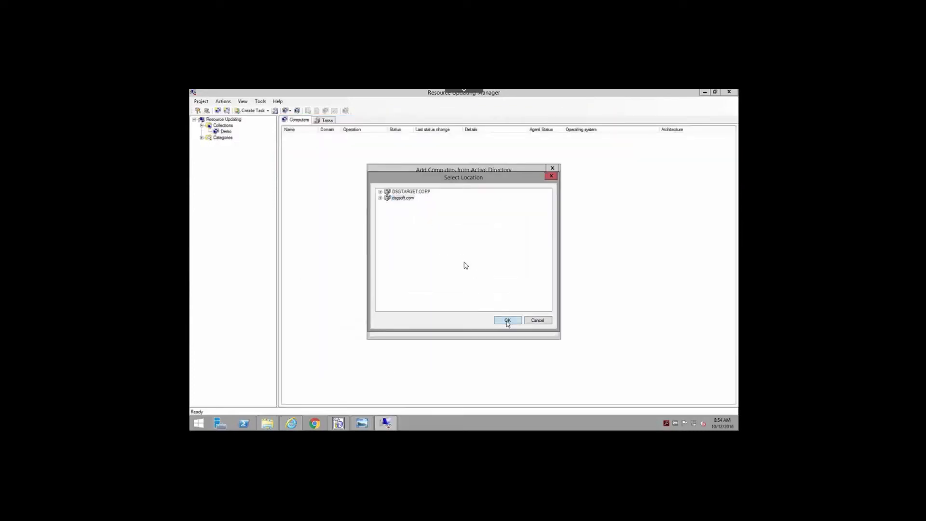
left_click(380, 214)
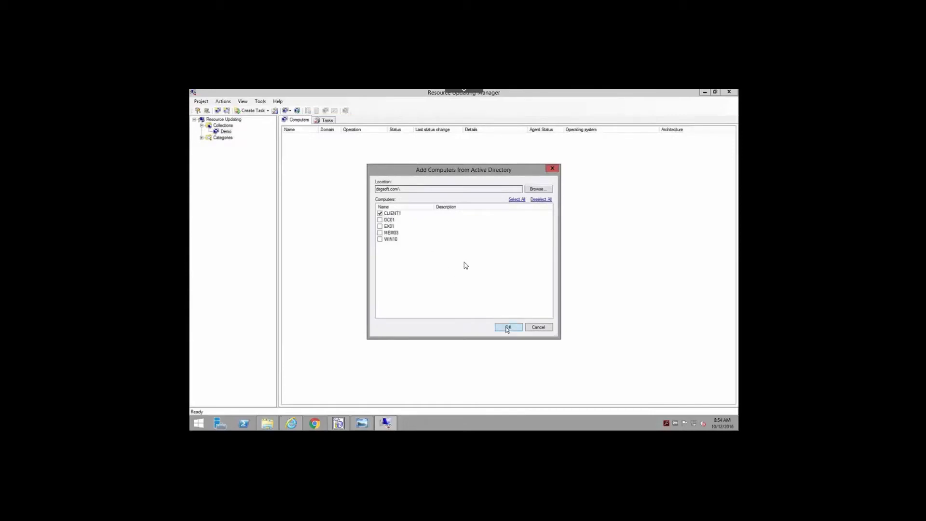
left_click(508, 328)
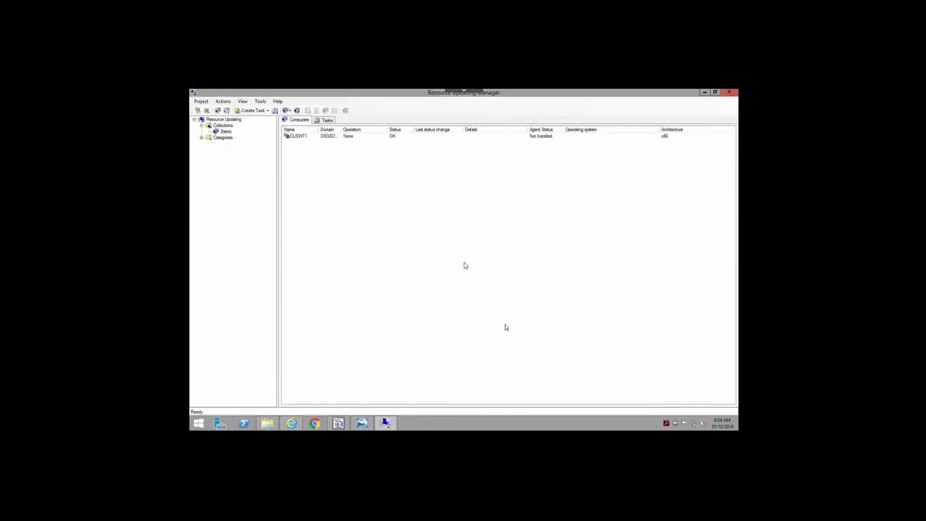
right_click(299, 138)
mouse_move(326, 143)
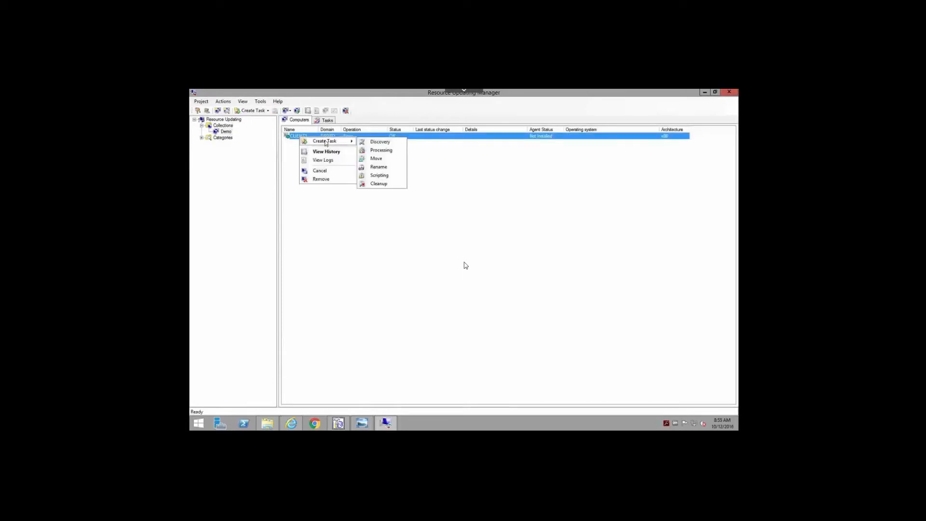
left_click(251, 150)
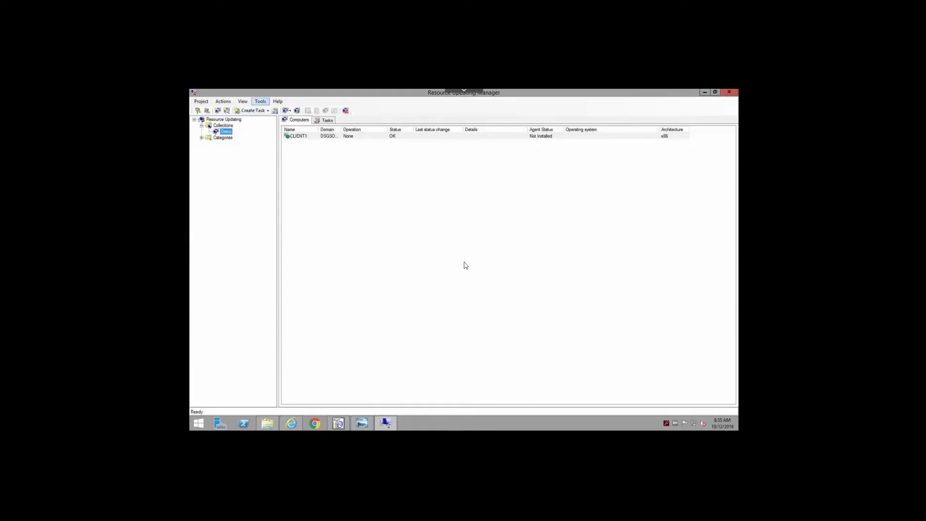
right_click(223, 133)
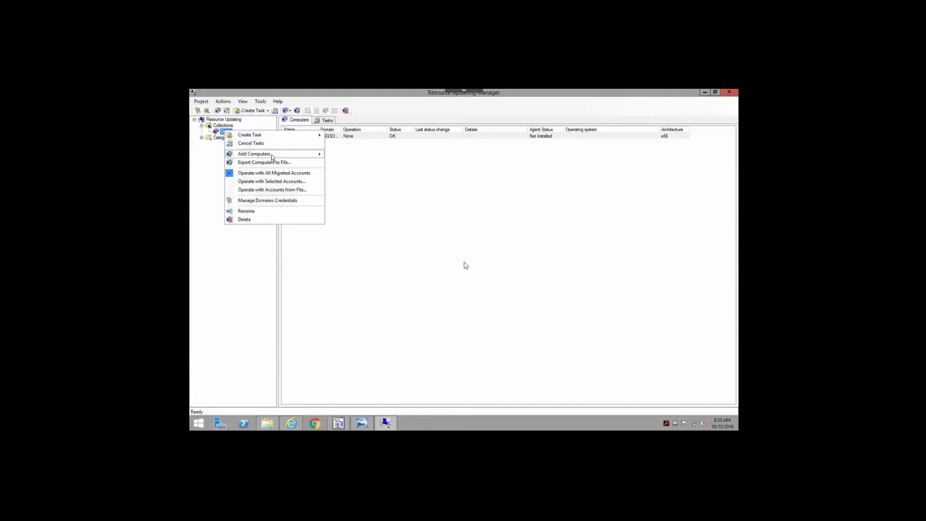
mouse_move(272, 158)
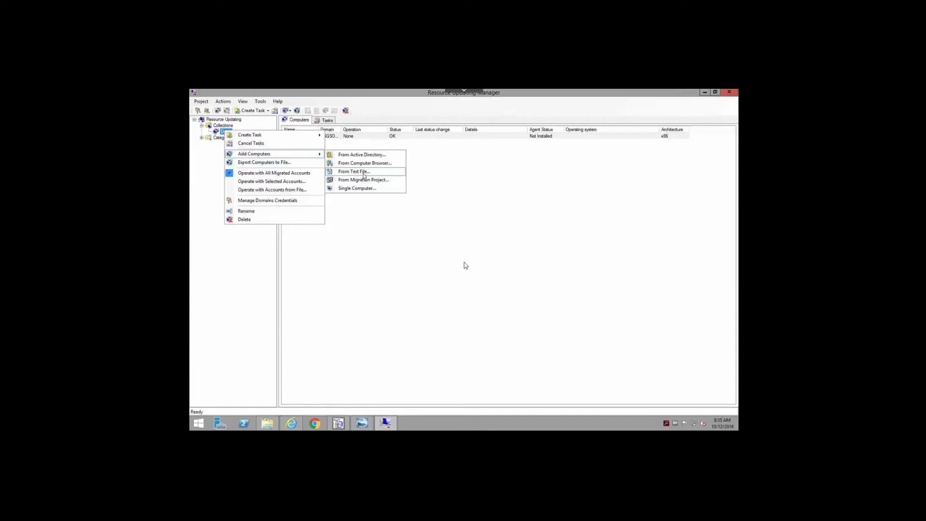
left_click(454, 191)
Create a discovery task for the Demo collection that starts now, leaving its description empty
left_click(217, 121)
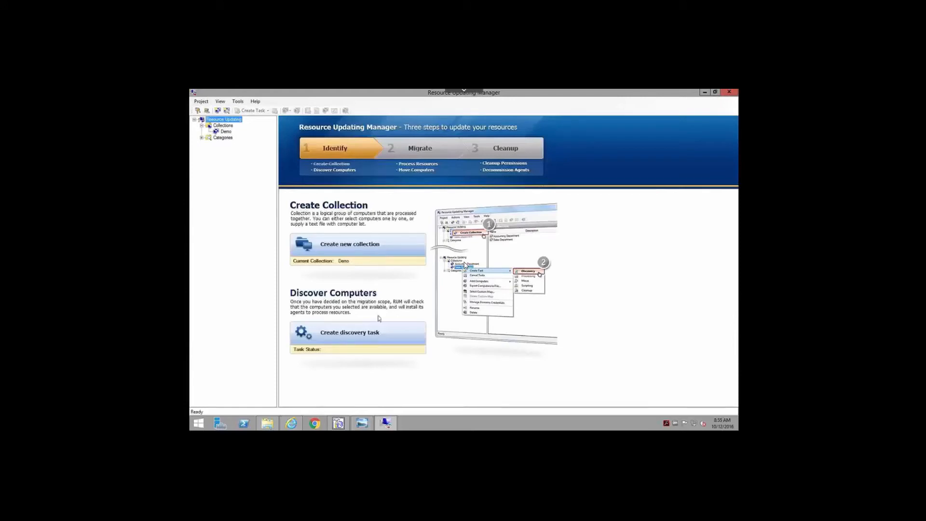
left_click(357, 336)
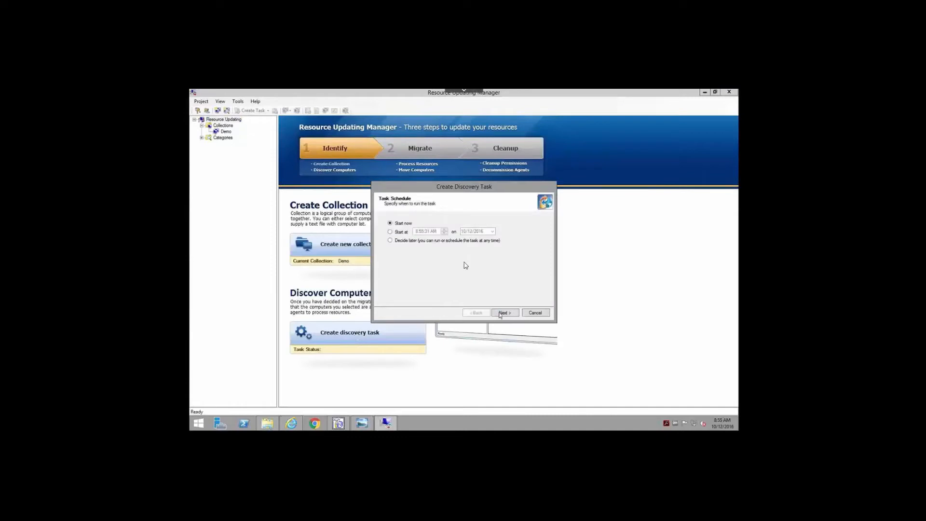
left_click(503, 313)
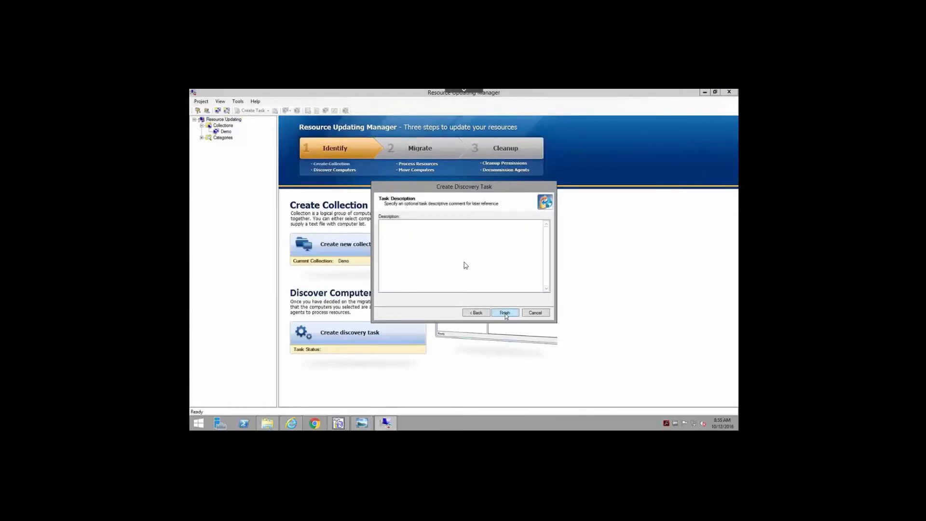
left_click(505, 313)
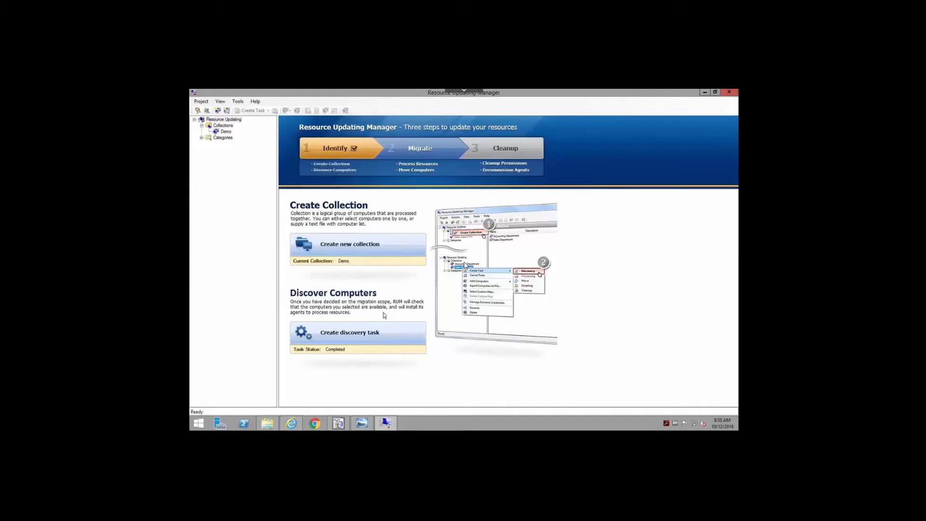
Set up a processing task that reassigns permissions to target users, using only existing account matching and processing all listed rights and resources
left_click(358, 248)
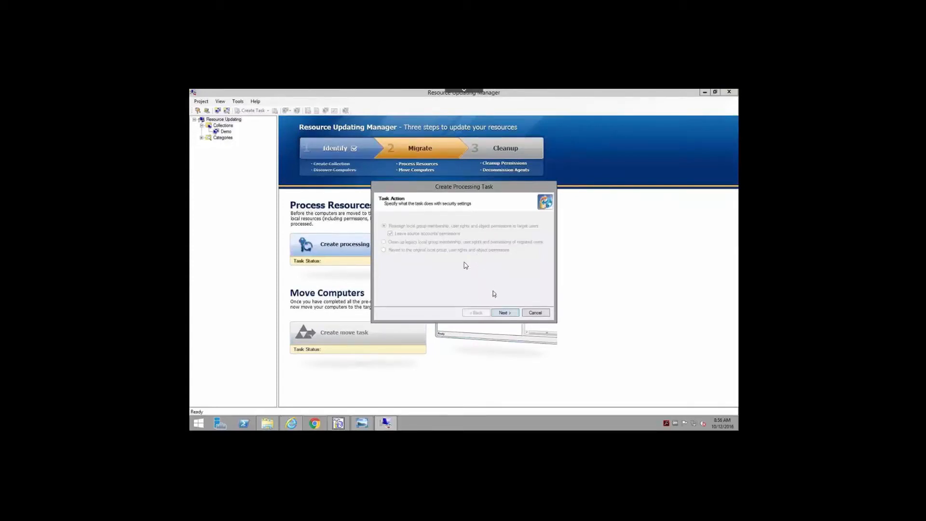
left_click(504, 313)
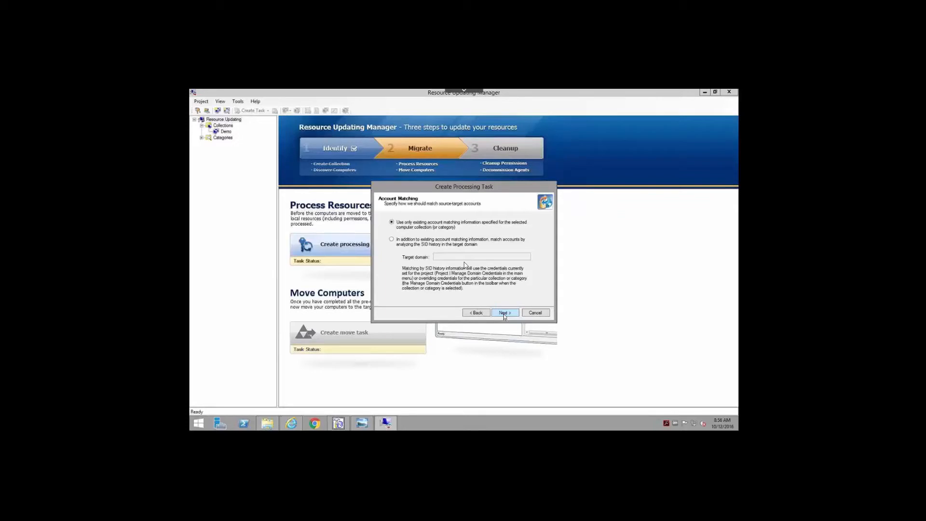
left_click(504, 313)
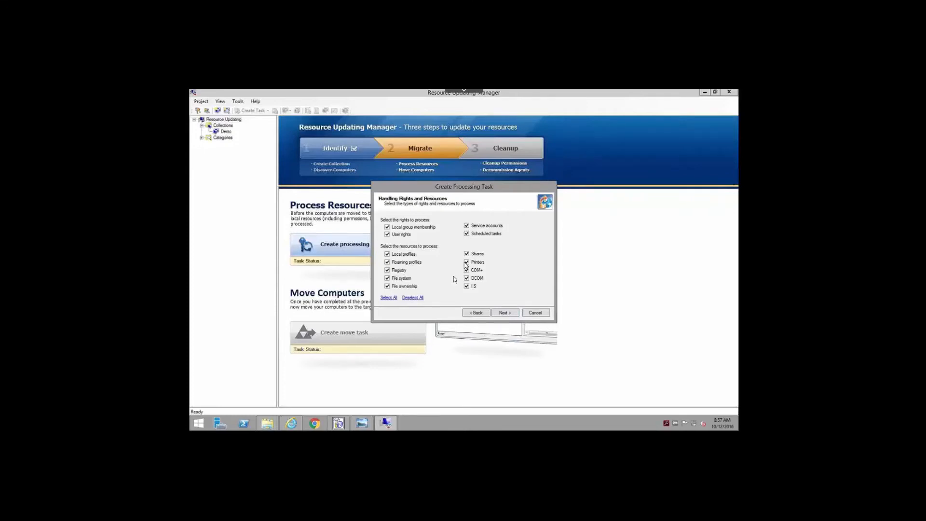
left_click(504, 312)
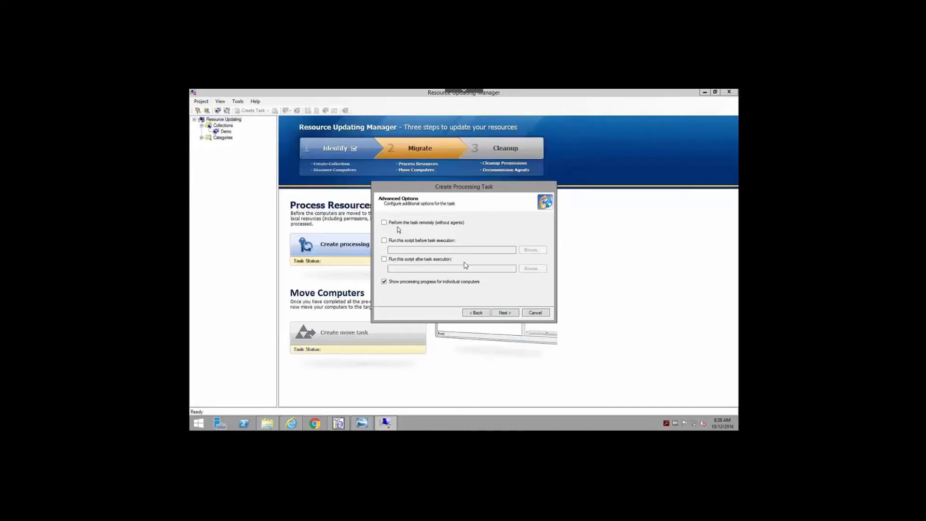
Accept the advanced options, schedule the processing task to start now with a 1-hour timeout, and finish it with the description Demo
left_click(506, 313)
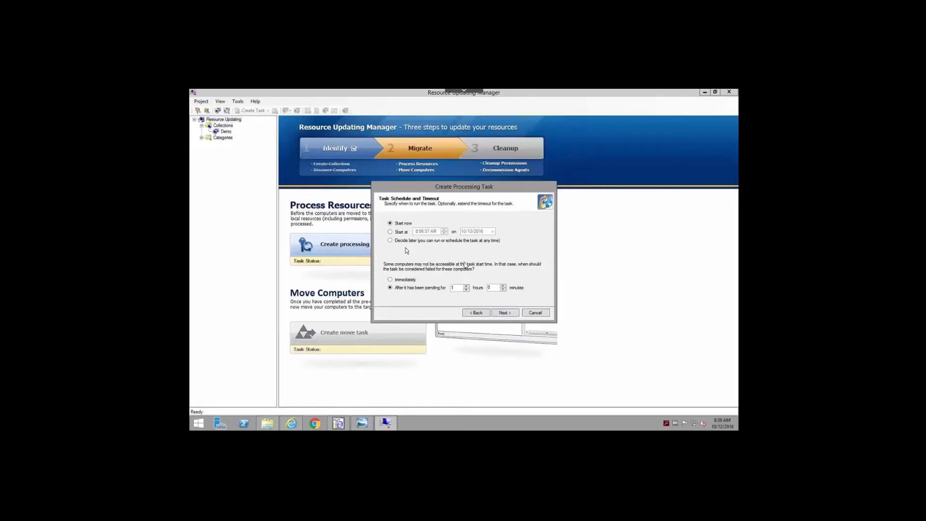
left_click(509, 313)
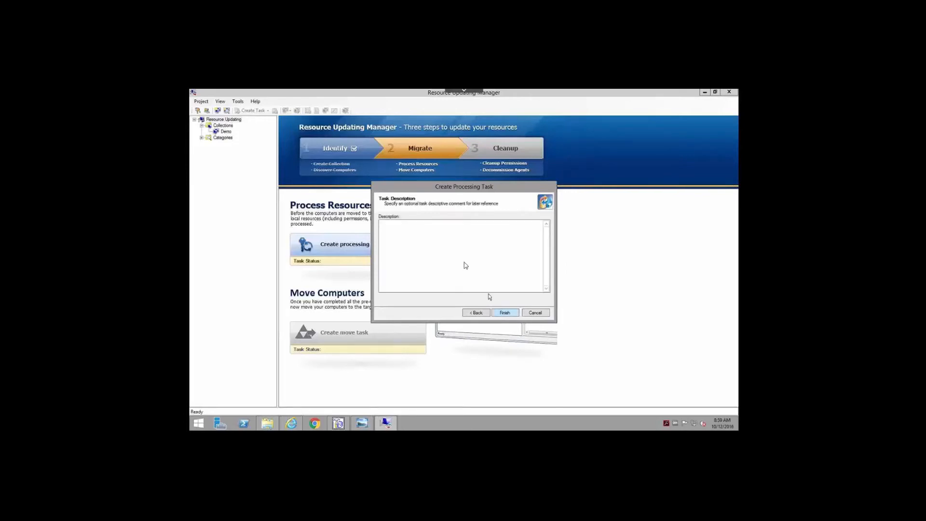
left_click(436, 259)
type("Demo")
left_click(510, 314)
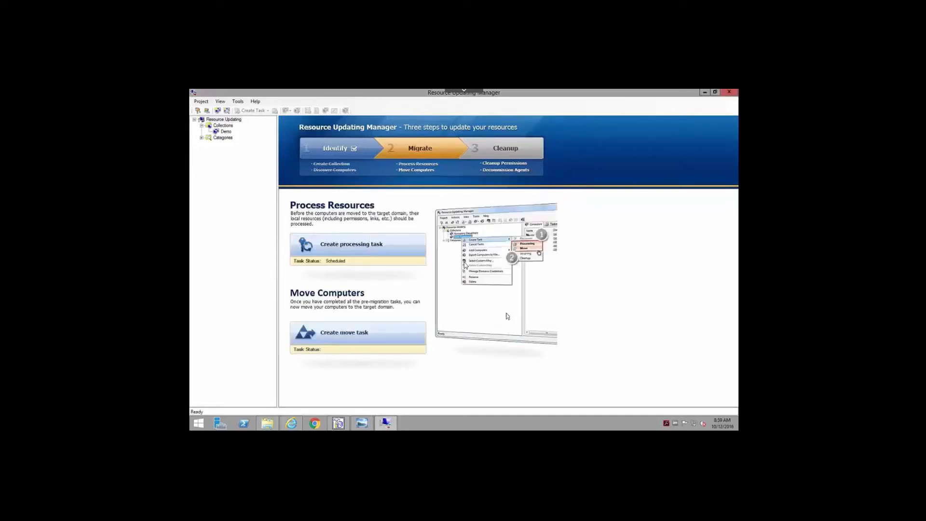
Follow the processing progress of CLIENT1 in the Demo collection and close the details once processing ends
left_click(224, 133)
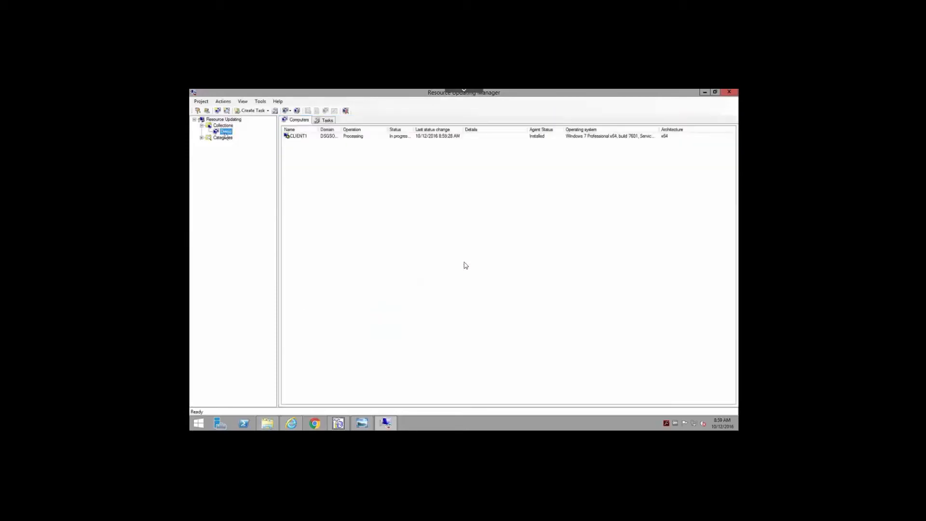
left_click(303, 137)
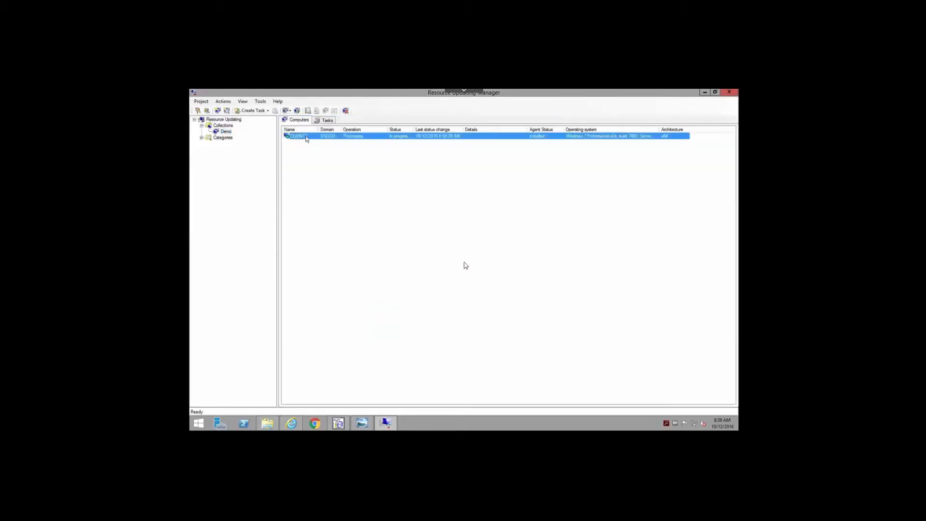
right_click(306, 138)
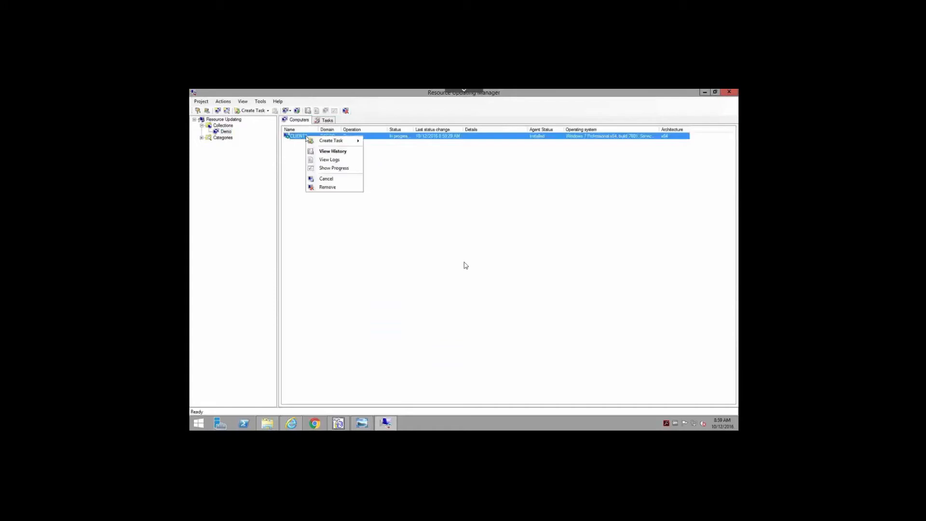
left_click(335, 168)
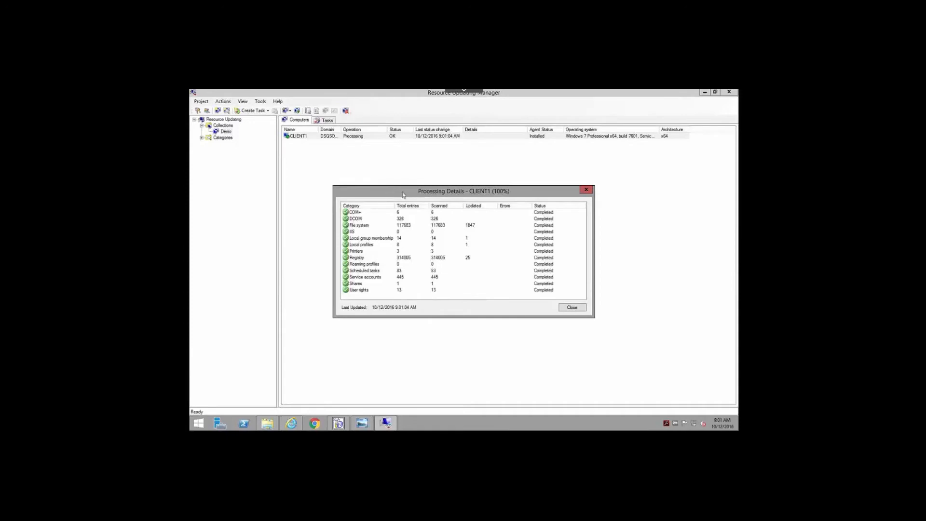
left_click(572, 307)
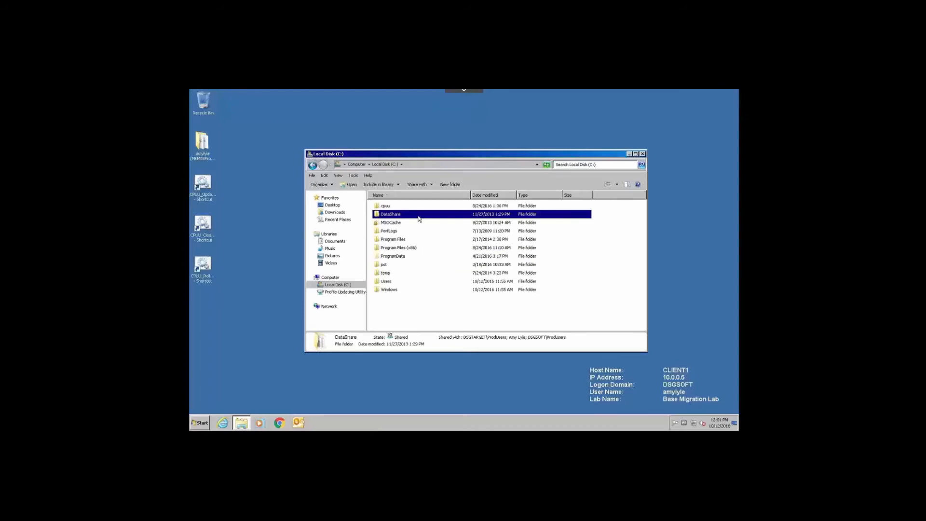
Check the DataShare folder's security permissions for the source user, DSGSOFT ProdUsers and the target user, and close its properties
right_click(418, 218)
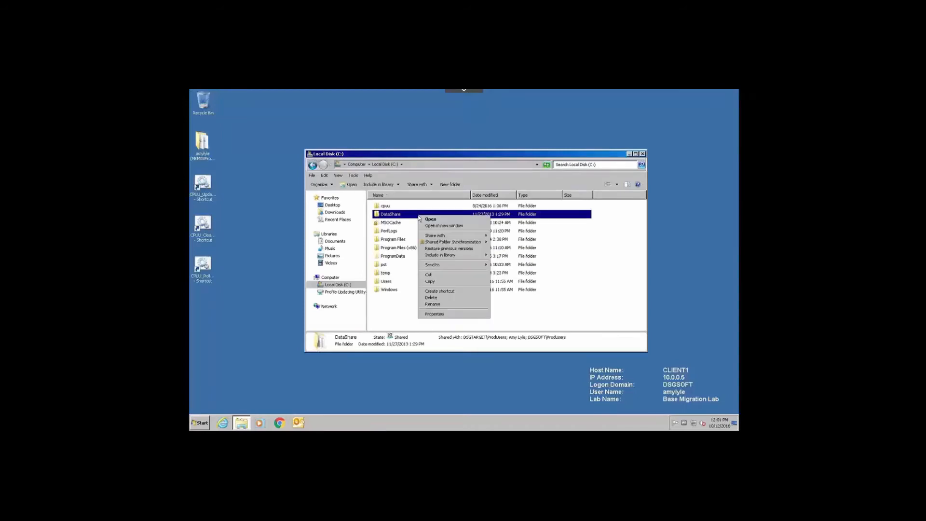
left_click(449, 314)
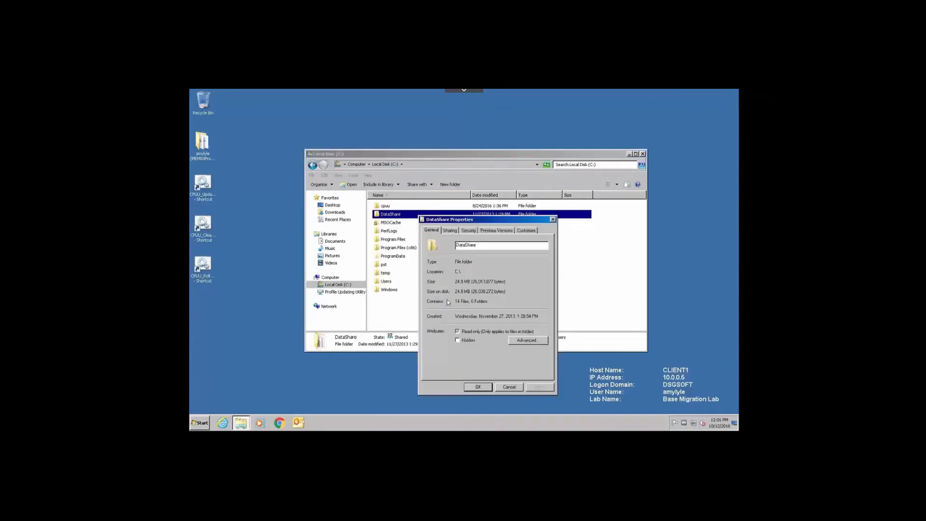
left_click(470, 233)
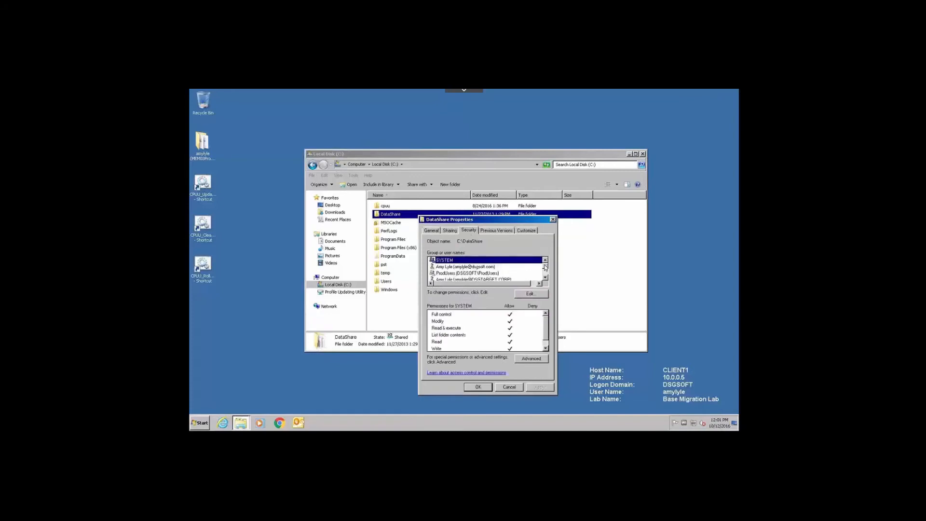
left_click(487, 268)
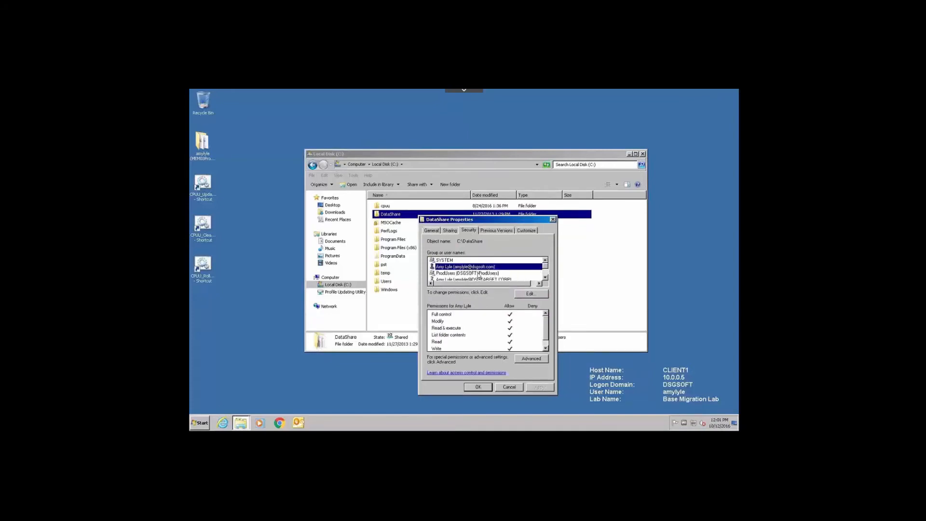
left_click(479, 274)
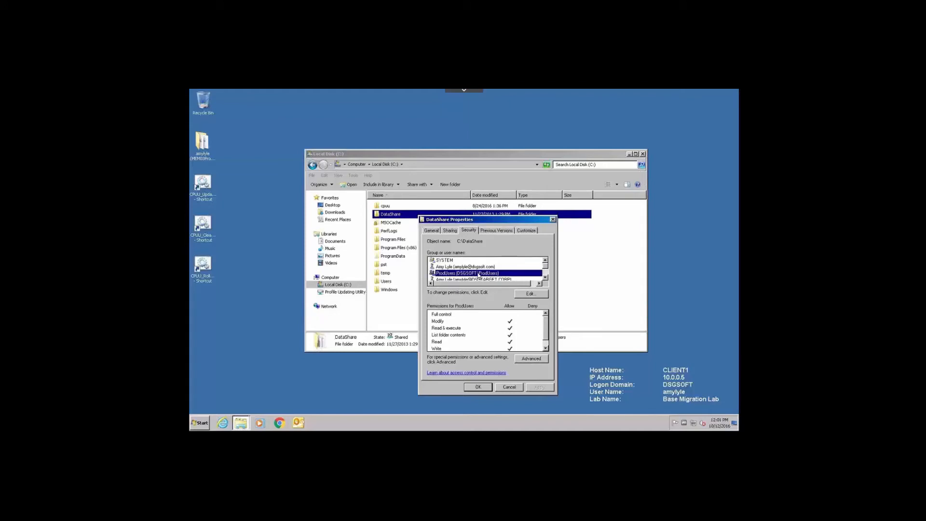
left_click(545, 277)
left_click(545, 278)
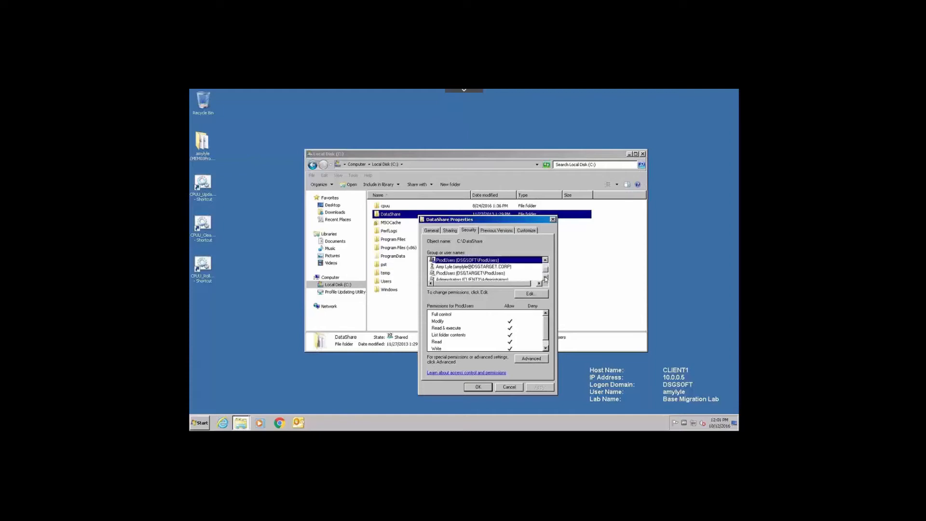
left_click(474, 267)
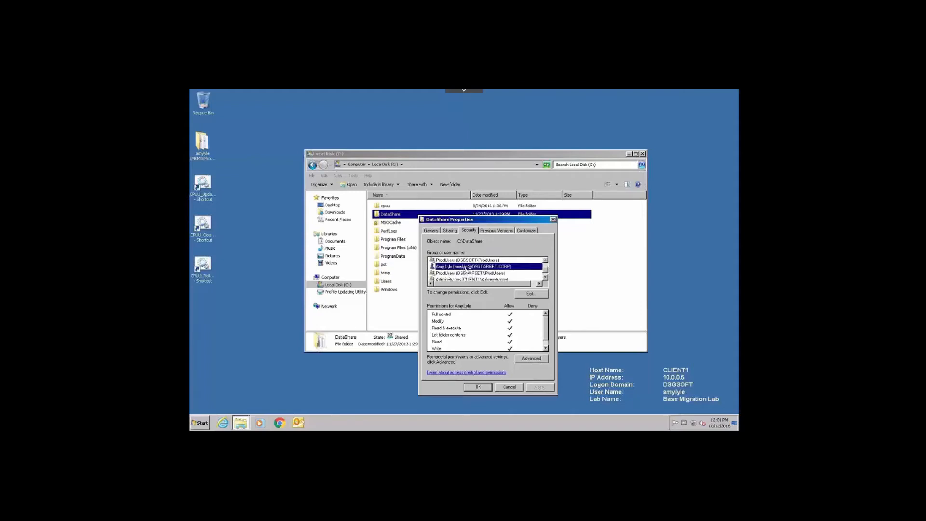
left_click(510, 387)
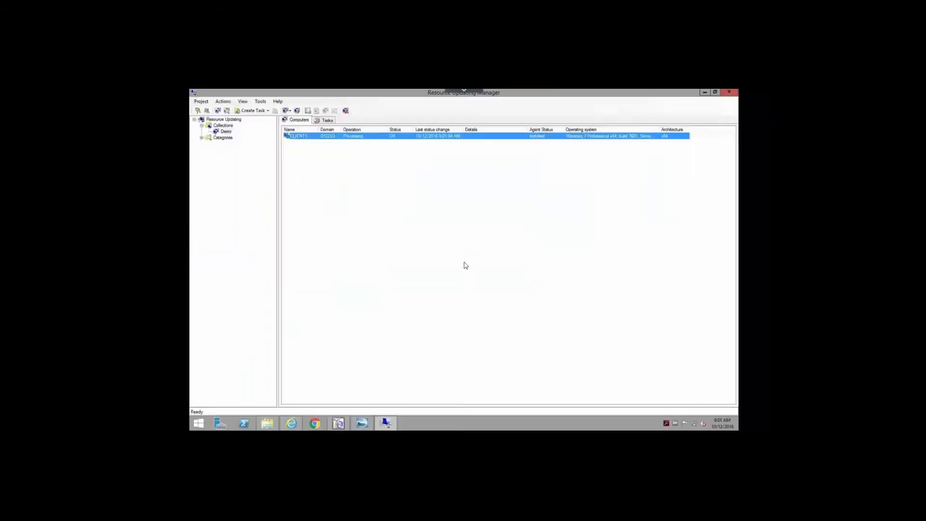
Set up a move task to the DSGTARGET domain, changing the last logged-in domain and preserving the computer account in the source domain
left_click(239, 119)
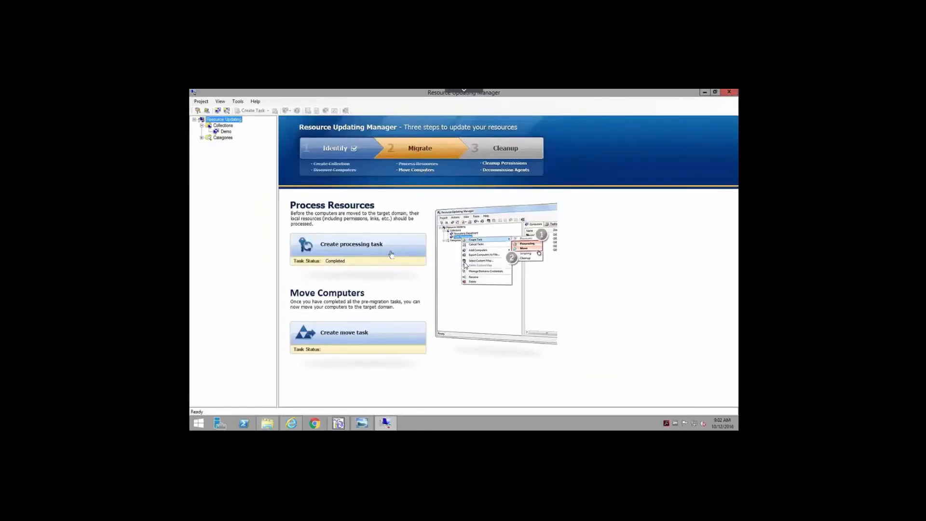
left_click(345, 333)
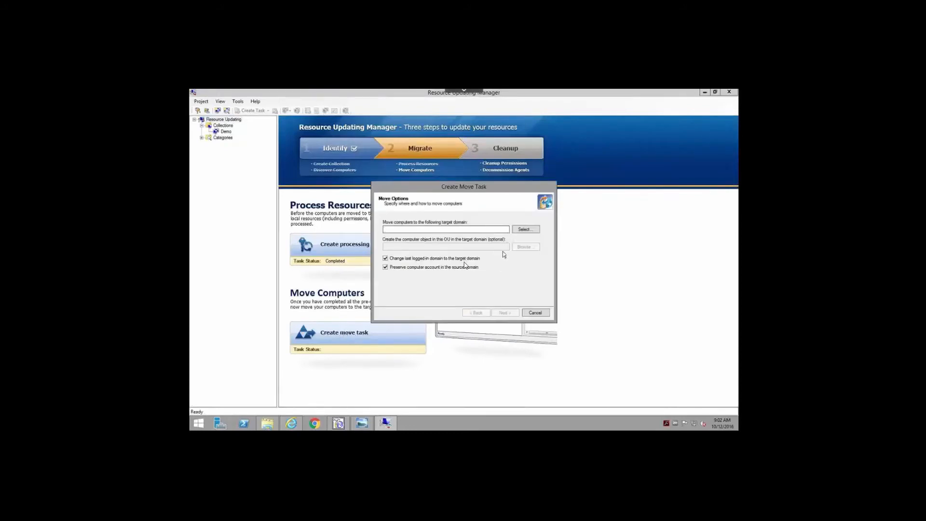
left_click(527, 232)
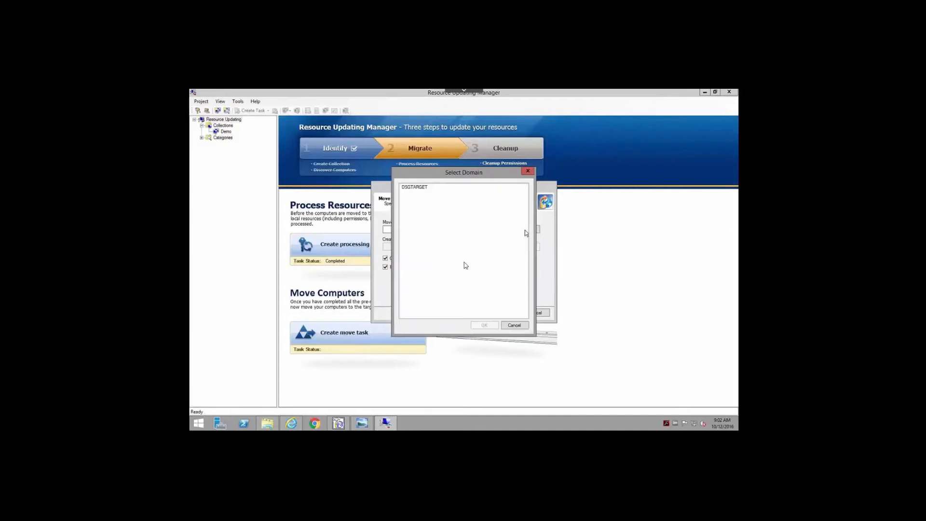
left_click(419, 188)
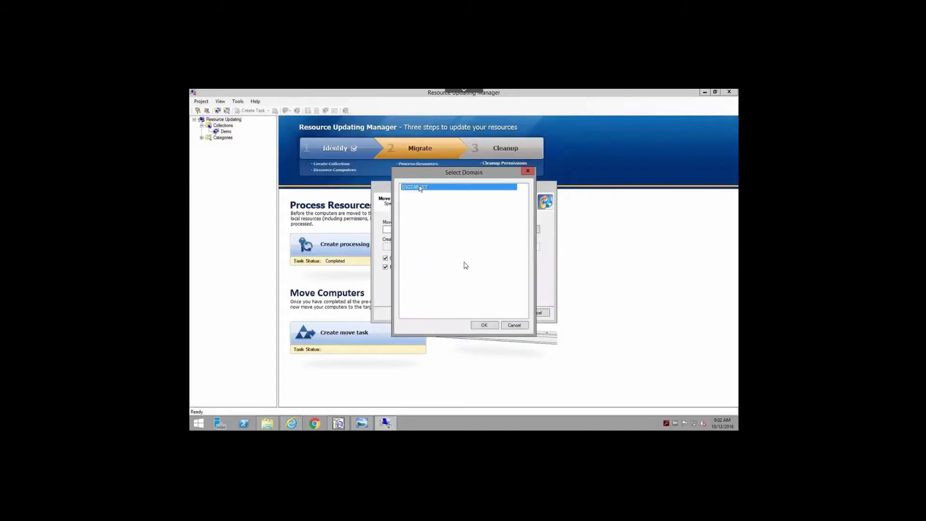
left_click(484, 325)
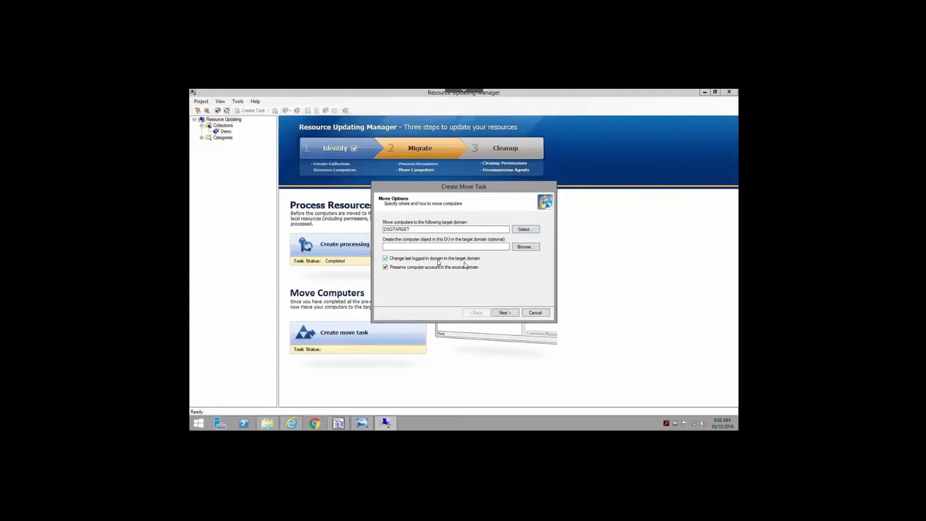
left_click(508, 313)
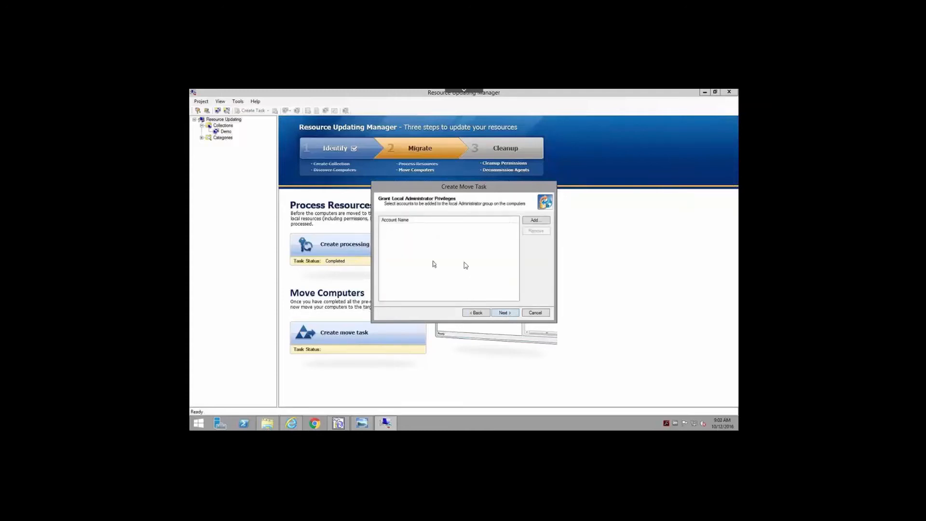
left_click(534, 220)
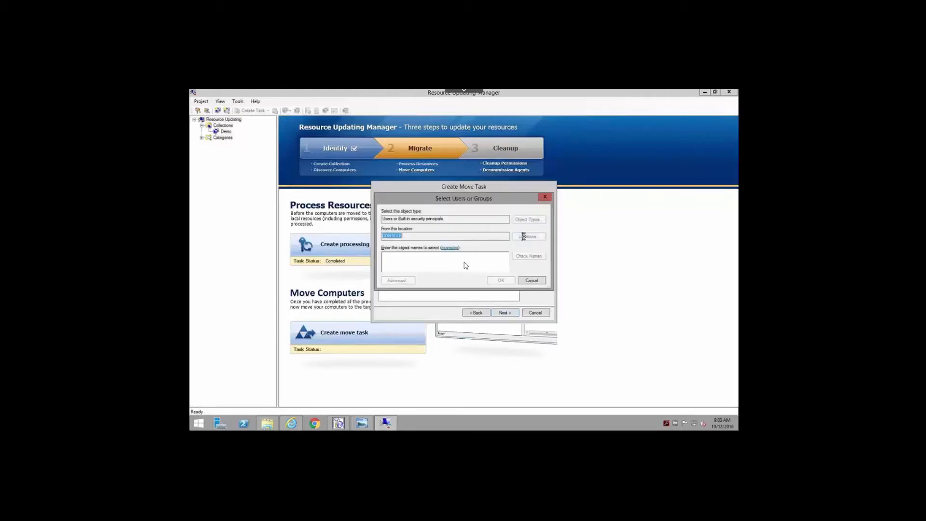
left_click(525, 237)
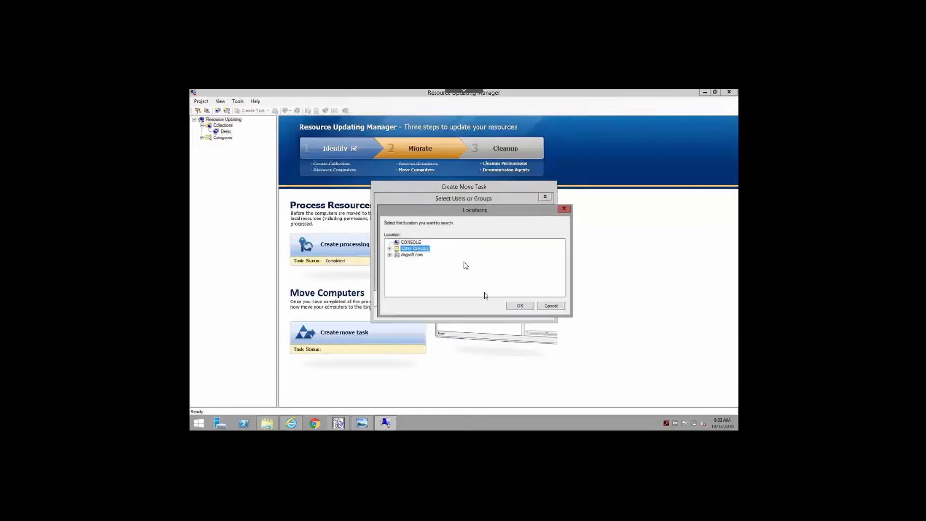
left_click(521, 306)
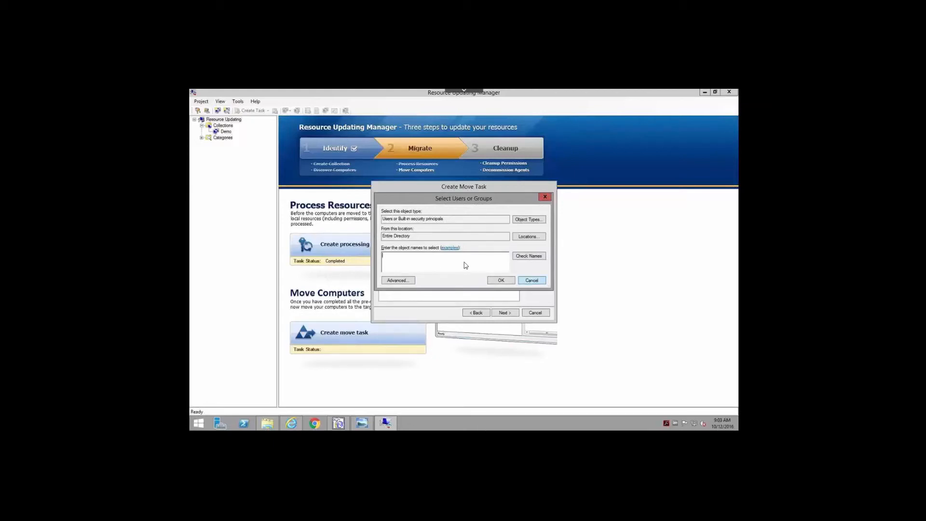
left_click(532, 280)
Grant no extra local administrator accounts, and set the computers to restart with the user message and a 0-minute delay
left_click(507, 313)
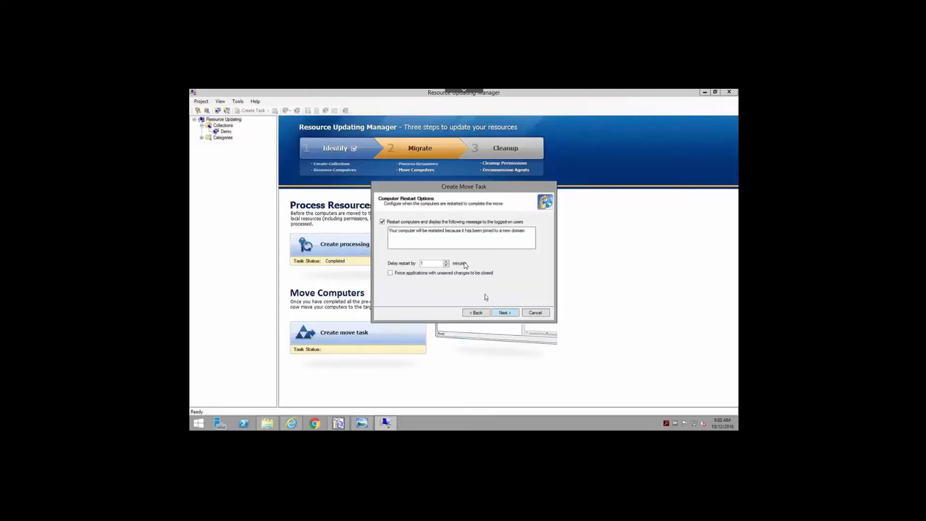
left_click(446, 266)
left_click(382, 222)
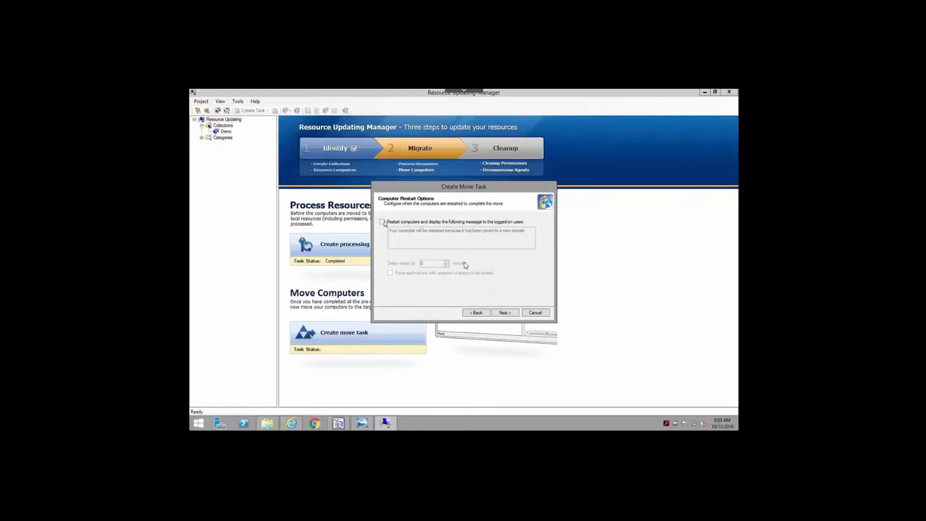
left_click(382, 221)
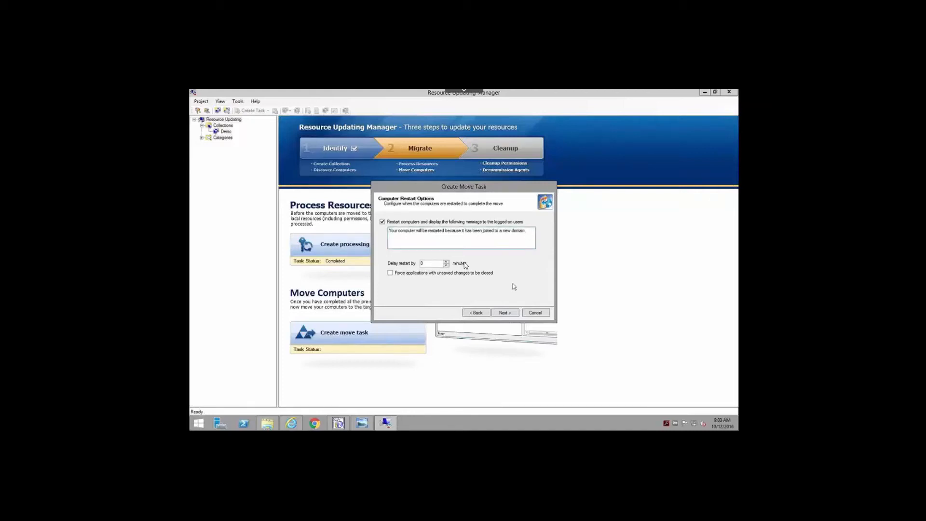
left_click(505, 313)
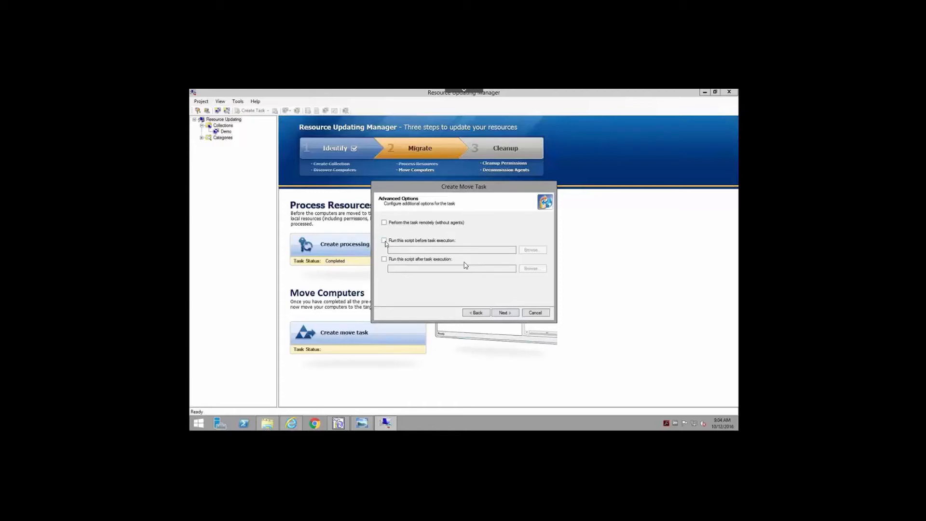
Accept the advanced options, schedule the move task to start now with a 1-hour timeout, and finish it with the description Demo
left_click(505, 313)
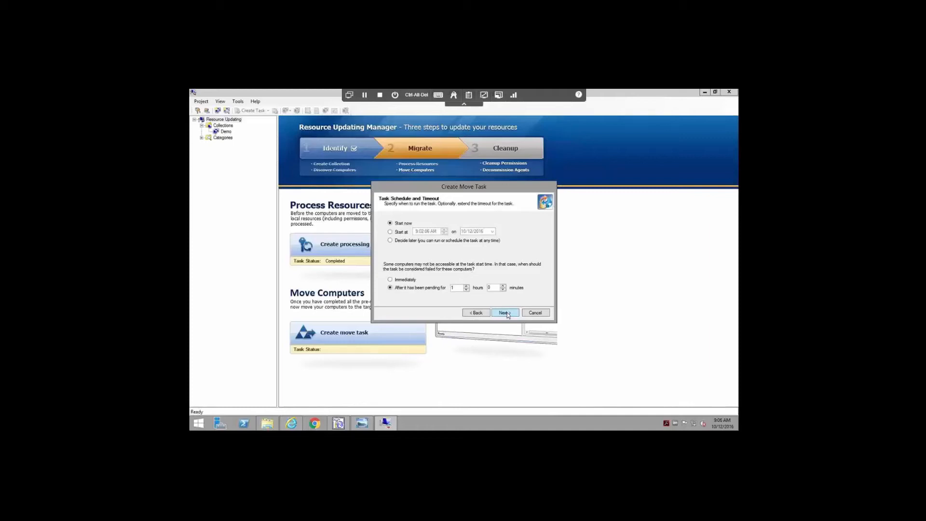
left_click(504, 313)
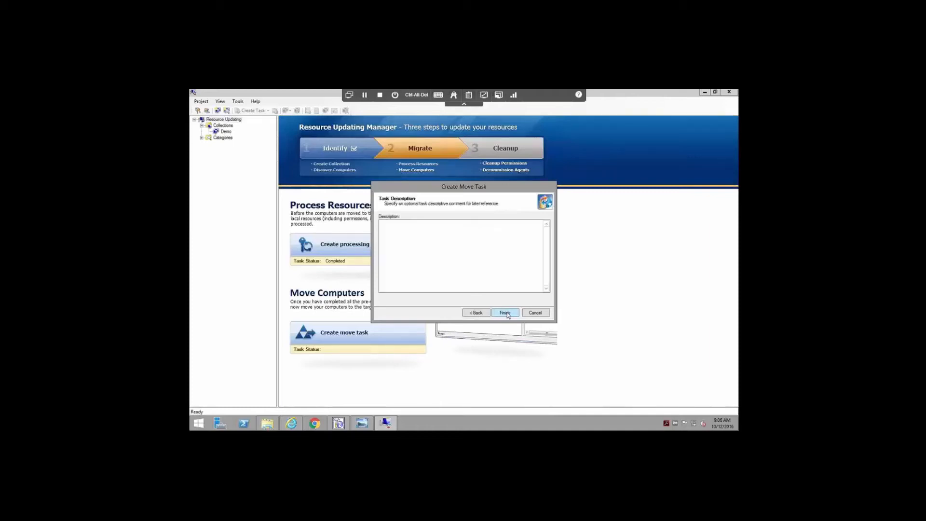
left_click(448, 268)
type("Demo")
left_click(505, 313)
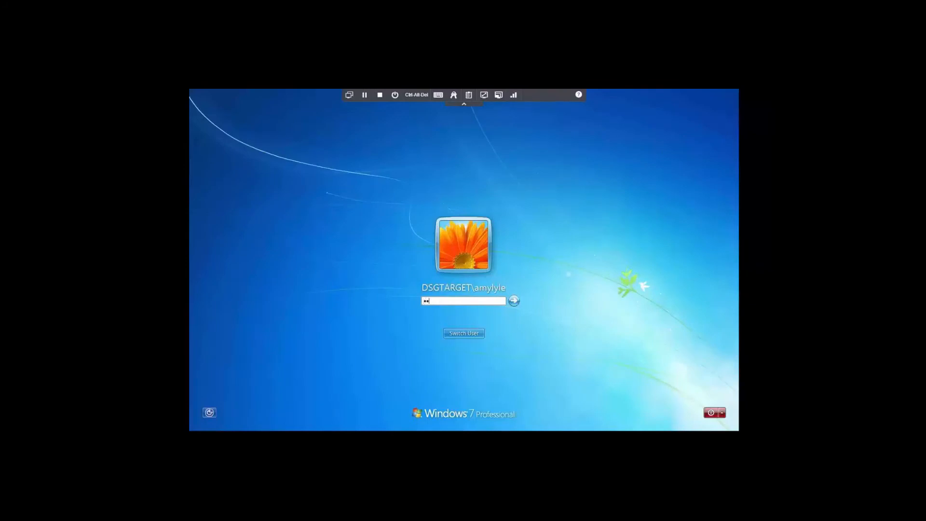
Log on to CLIENT1 with the DSGTARGET account's password, and open the file libraries and the user's folder on the desktop
type("****")
key("Return")
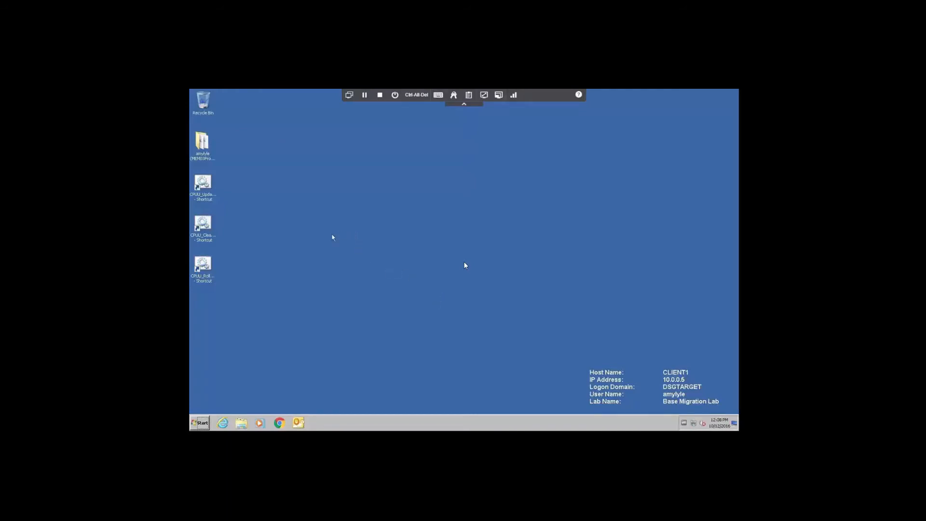
left_click(243, 422)
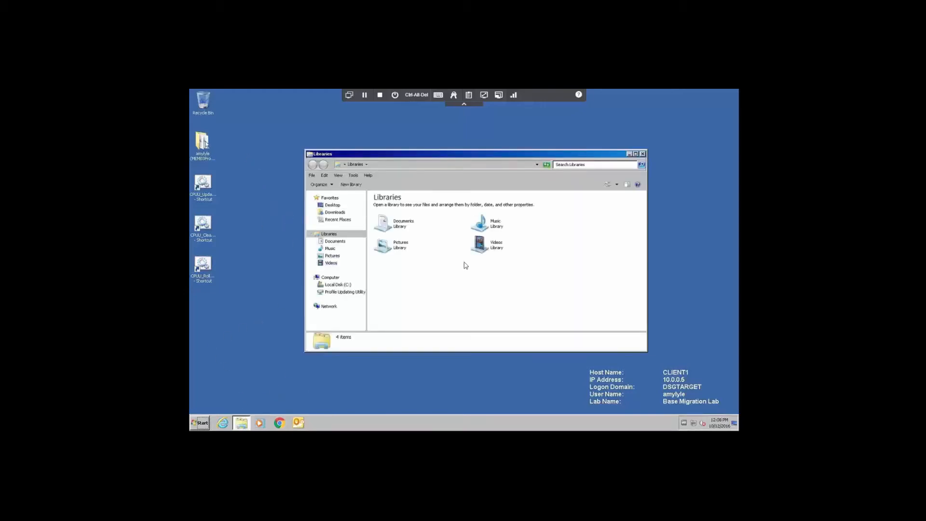
left_click(202, 142)
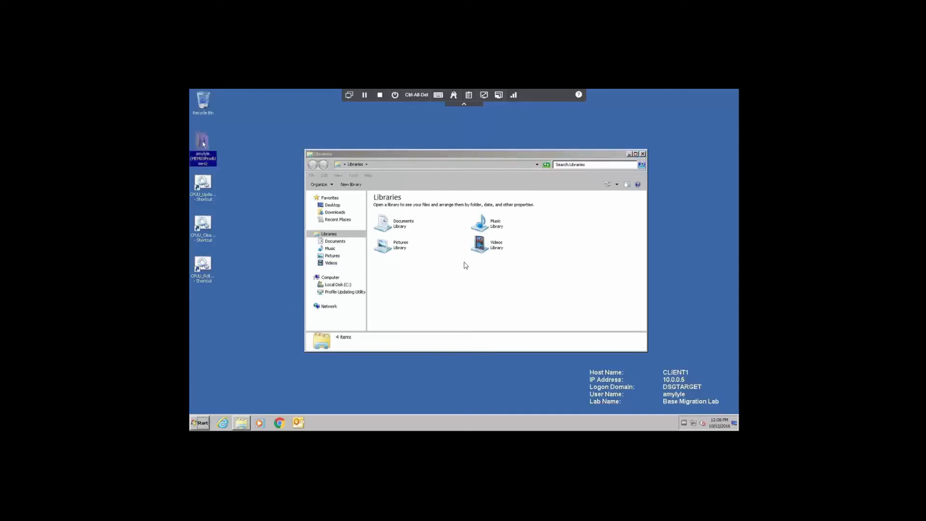
double_click(203, 142)
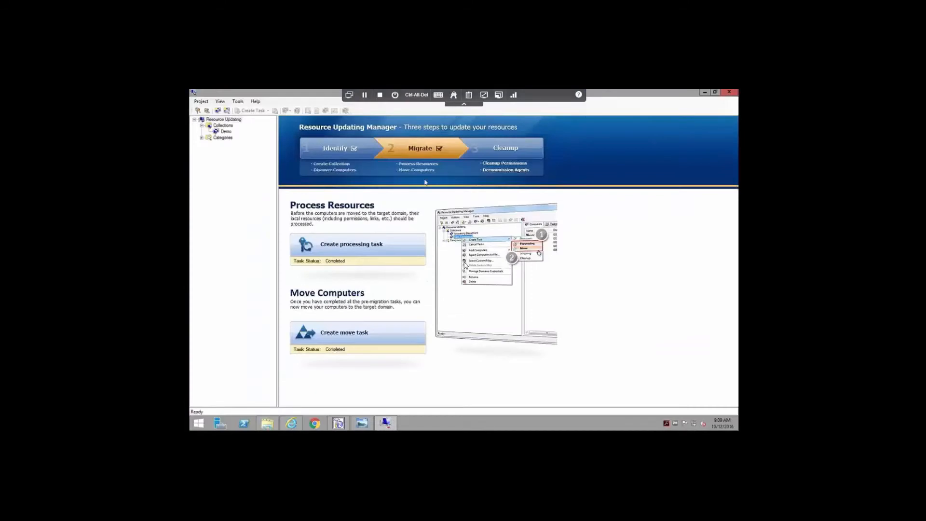
Start a Cleanup-phase processing task that cleans up legacy local group membership, user rights and permissions, and proceed to its rights and resources selection
left_click(506, 153)
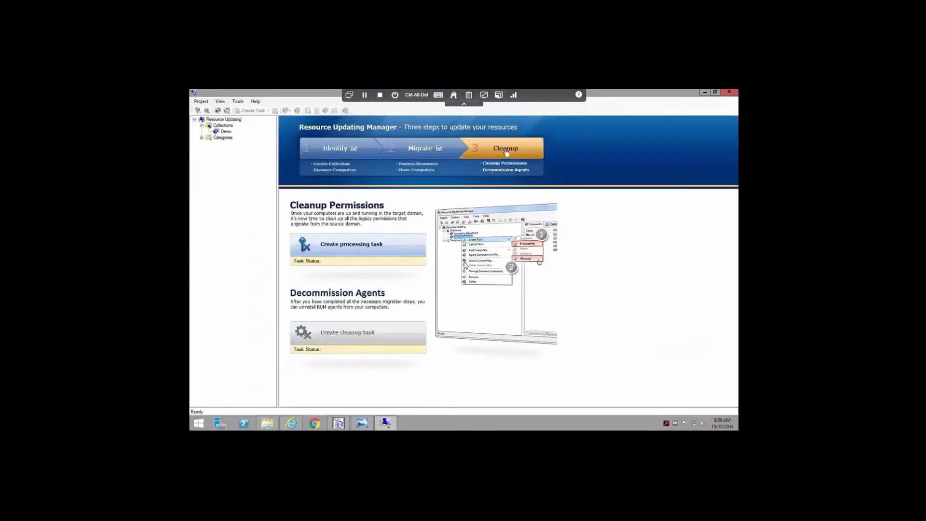
left_click(358, 247)
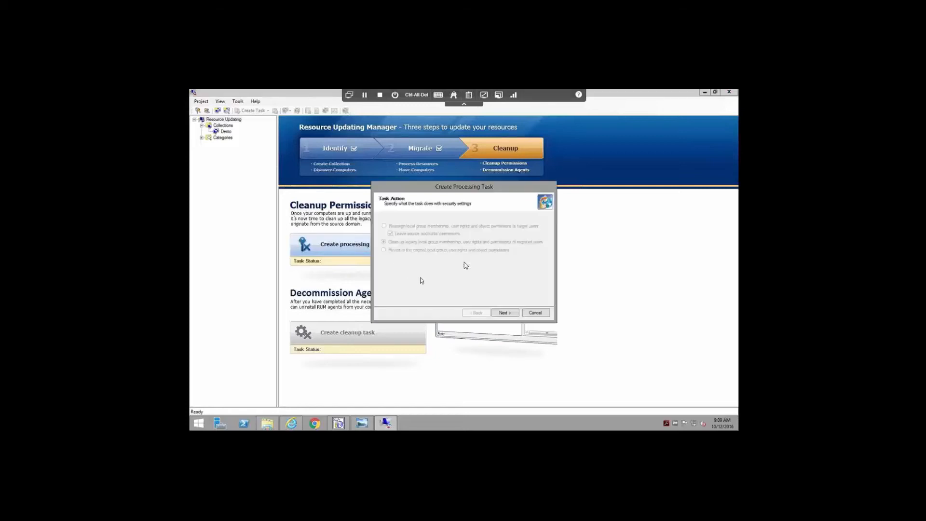
left_click(507, 314)
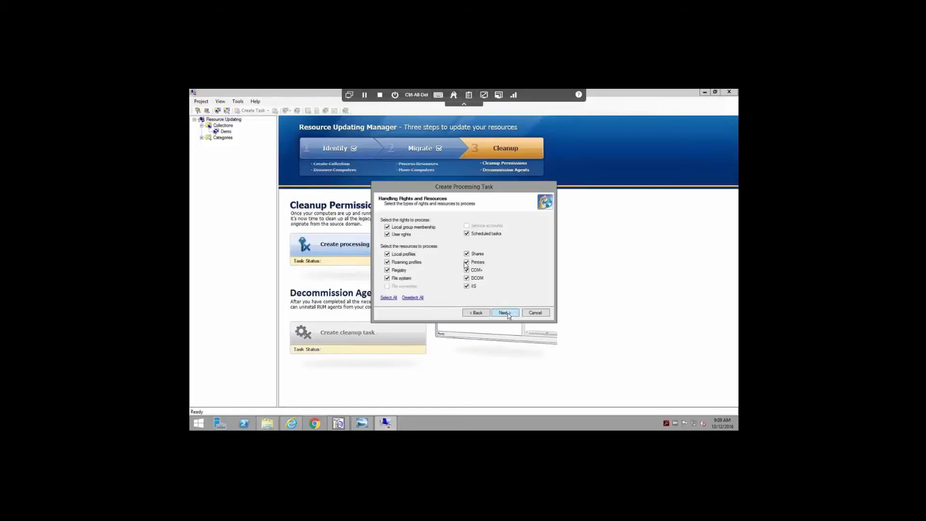
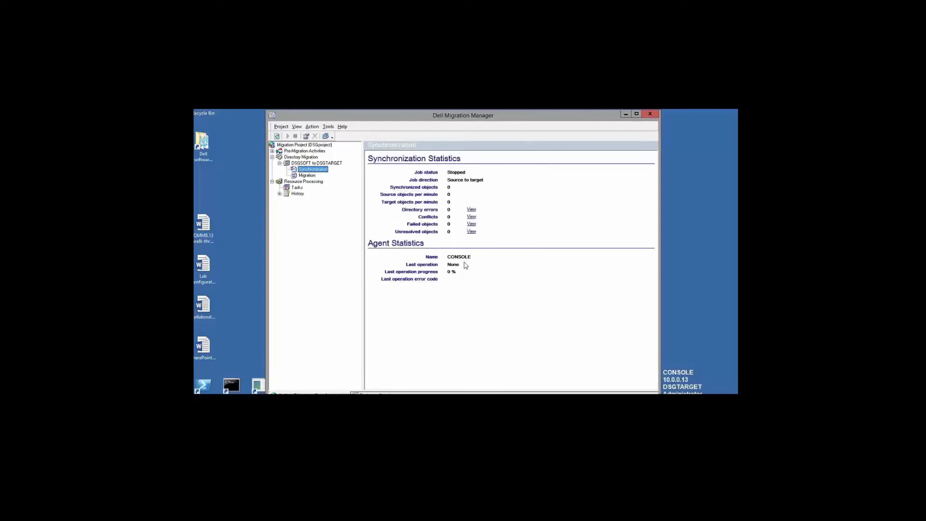
Switch to Outlook on CLIENT1 and view the details of the last contact in the Global Address List
mouse_move(291, 427)
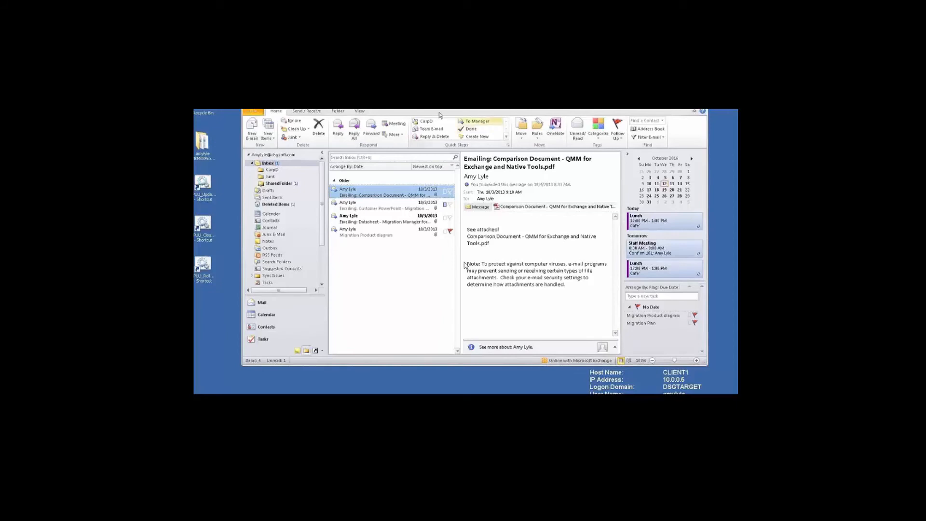
left_click_drag(404, 110, 409, 144)
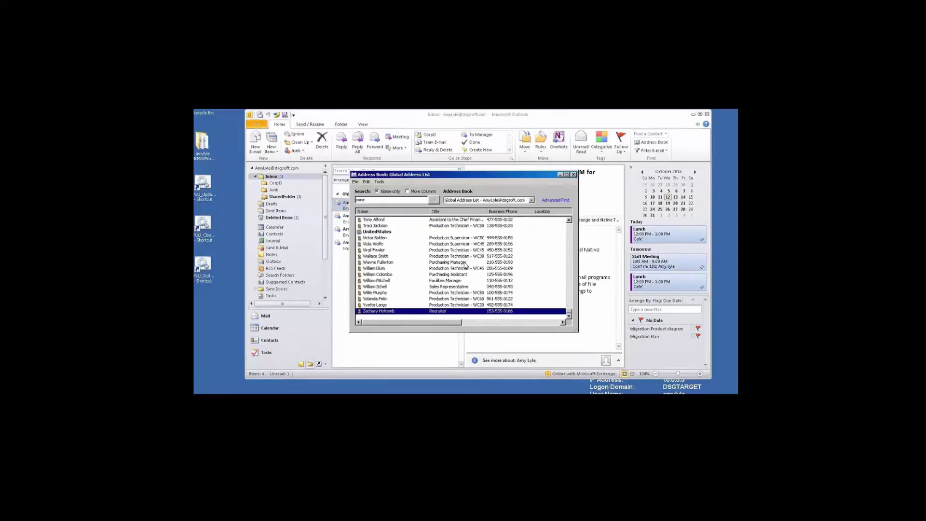
key("Return")
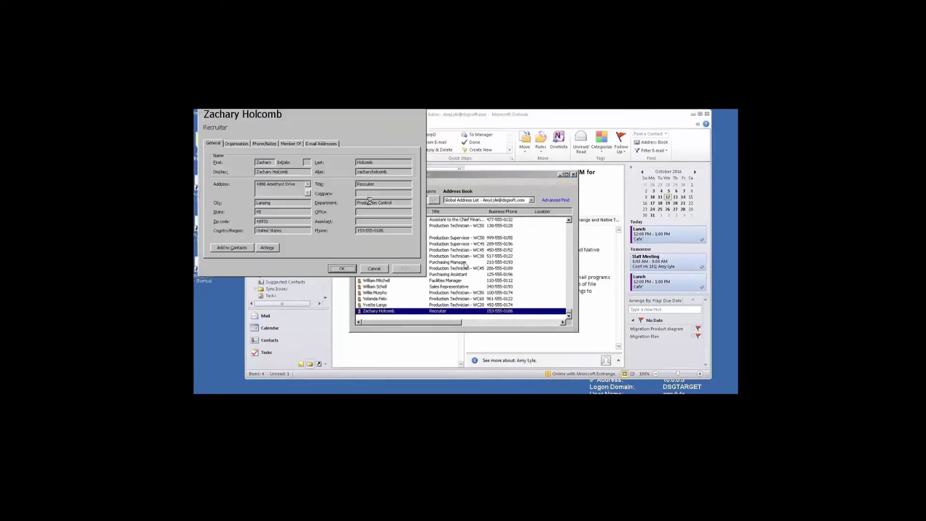
Close the contact details and the address book, and search the Outlook Web App mailbox for the source user's first name
left_click(375, 269)
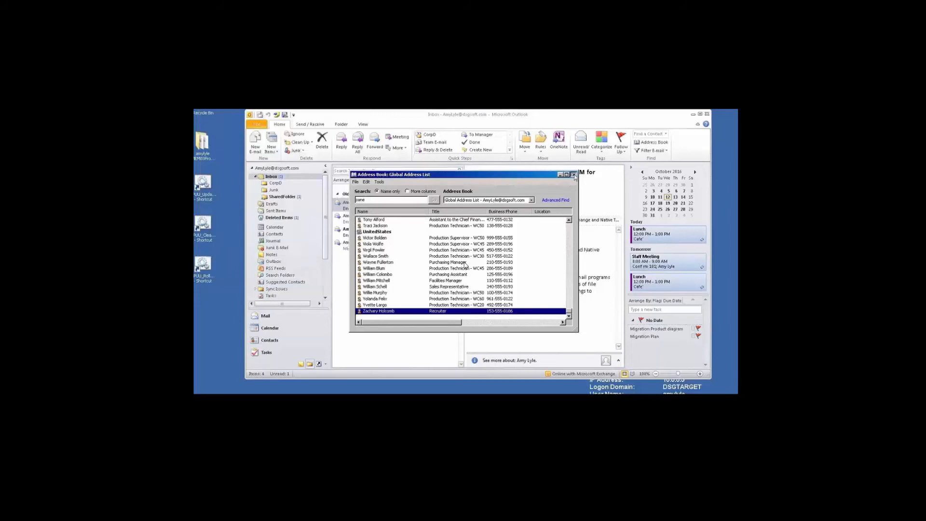
left_click(573, 175)
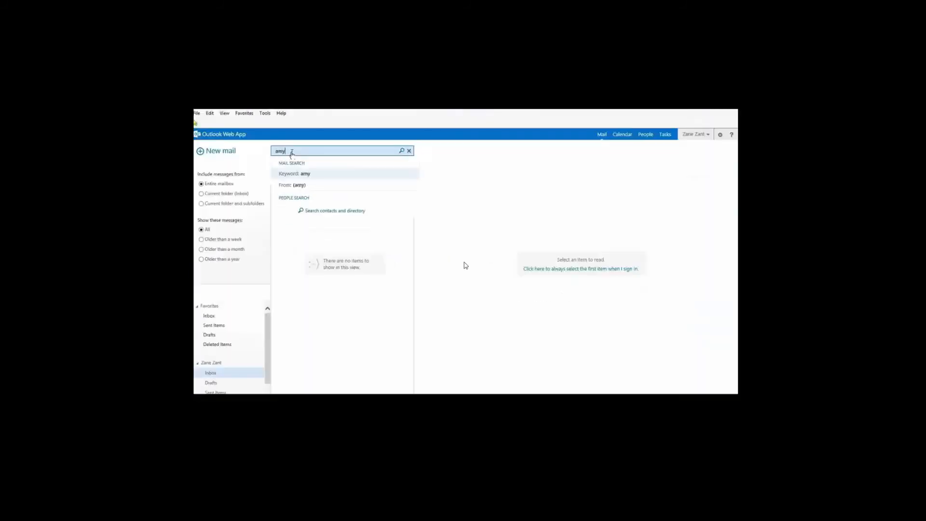
key("Return")
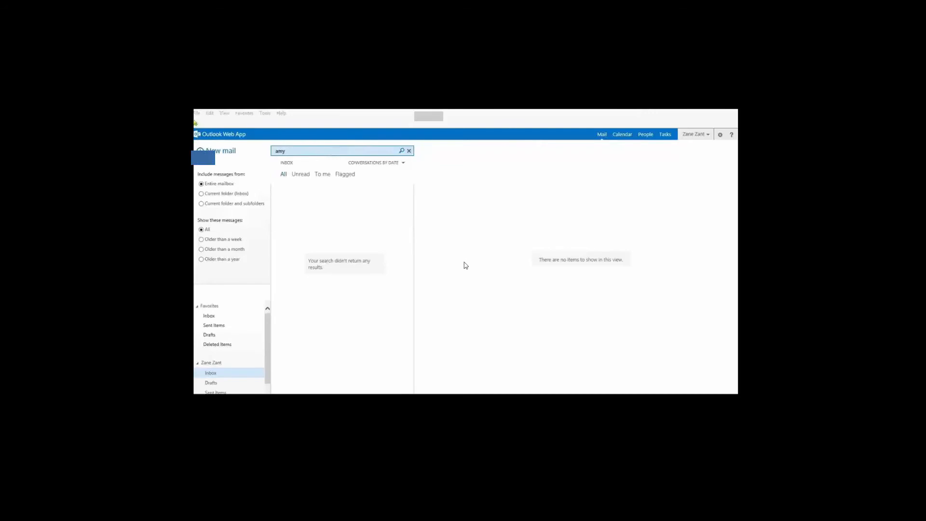
Switch to Migration Manager and start the DSGSOFT to DSGTARGET directory synchronization job with a full re-sync
key("alt+Tab")
right_click(319, 171)
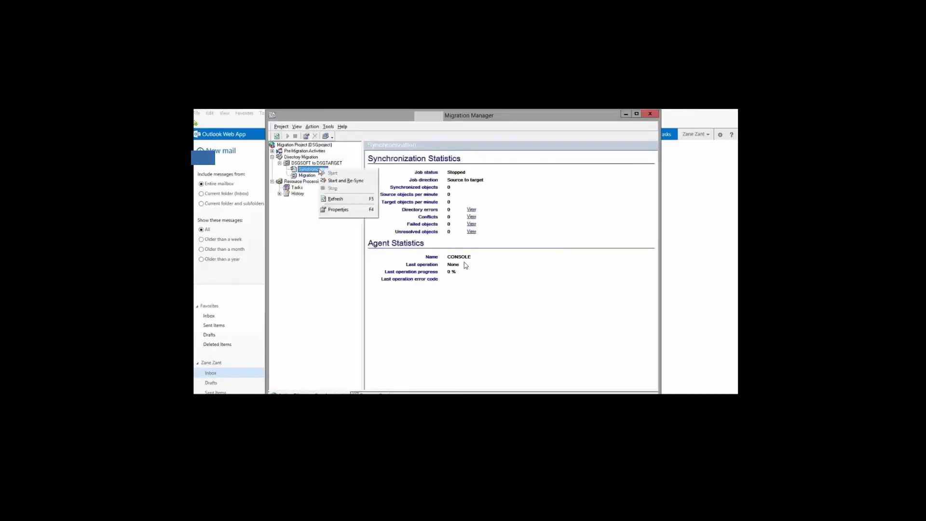
left_click(339, 181)
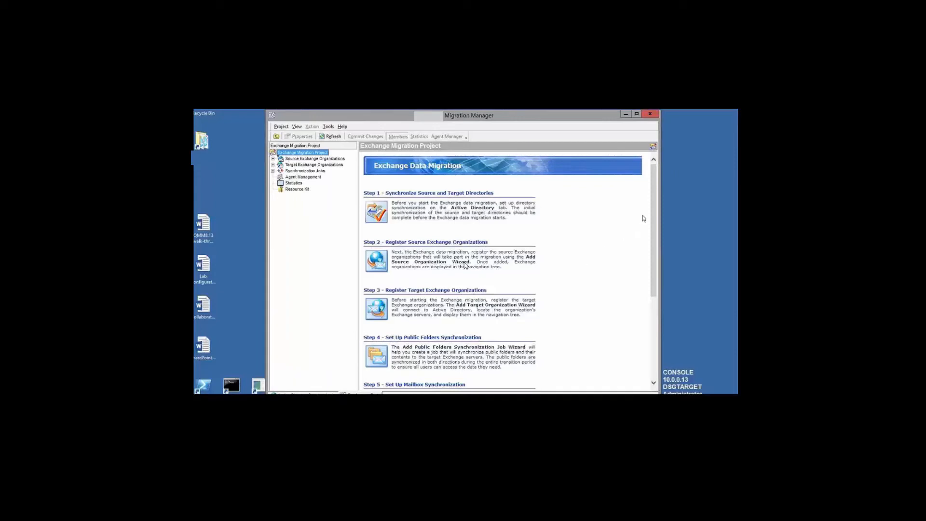
Open Collection1's public folder settings, choose two-way synchronization for the InBound_Customer Service folder pair, and accept the properties
left_click_drag(654, 218, 672, 351)
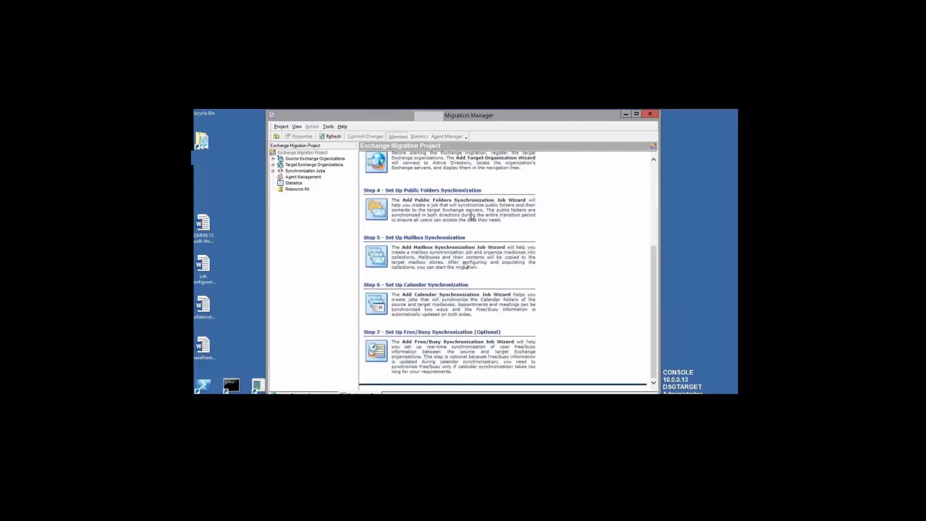
left_click(375, 215)
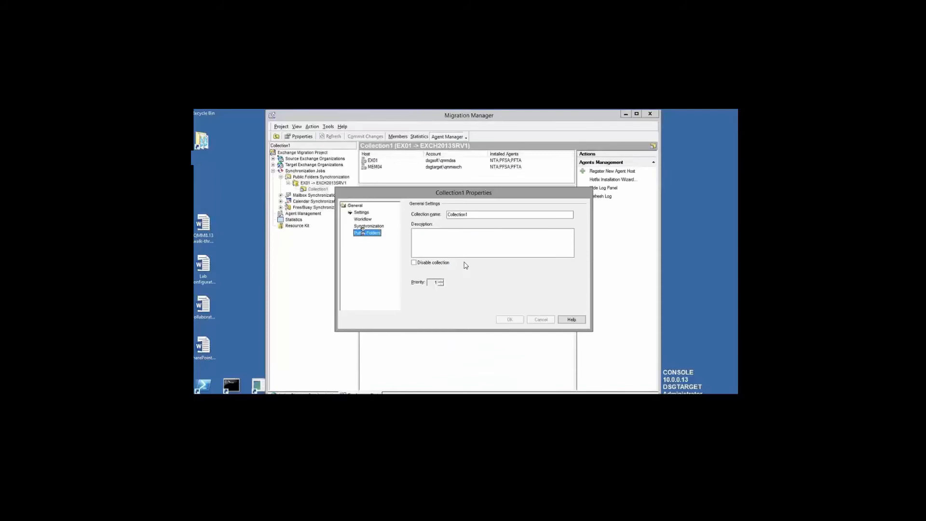
left_click(364, 233)
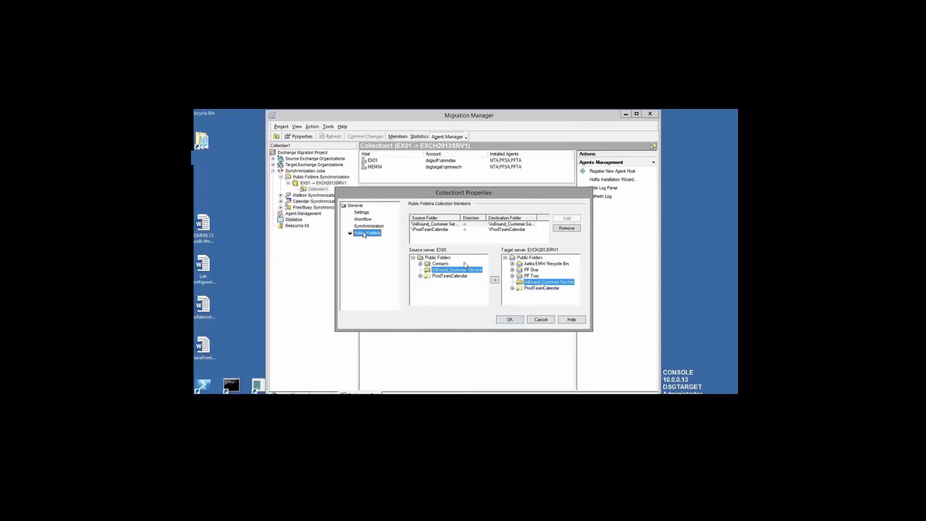
left_click(495, 282)
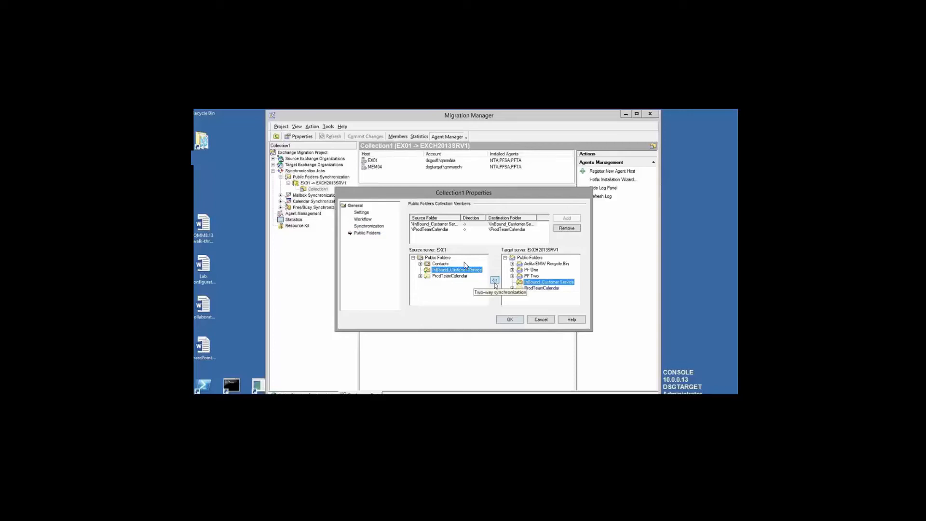
left_click(509, 319)
Commit the changes of the EX01 -> EXCH2013SRV1 public folders synchronization job to the agent's database
right_click(319, 184)
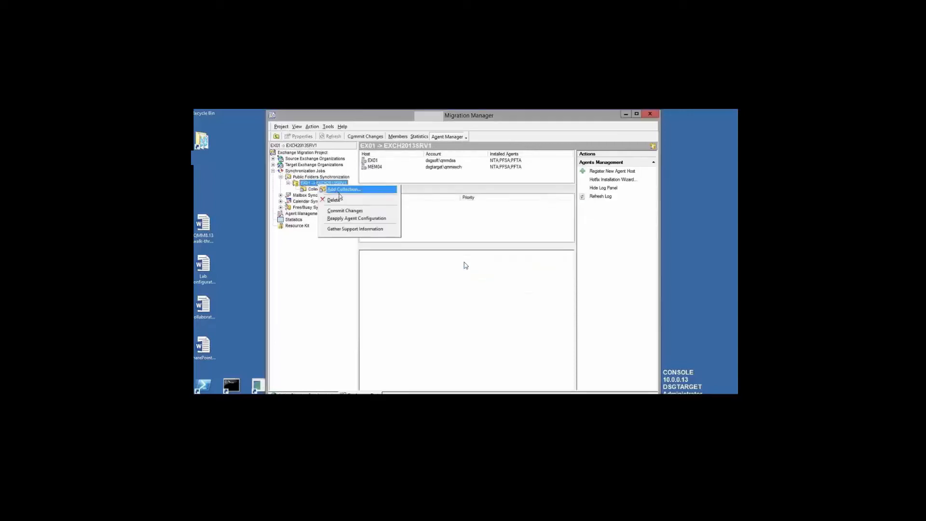
left_click(345, 211)
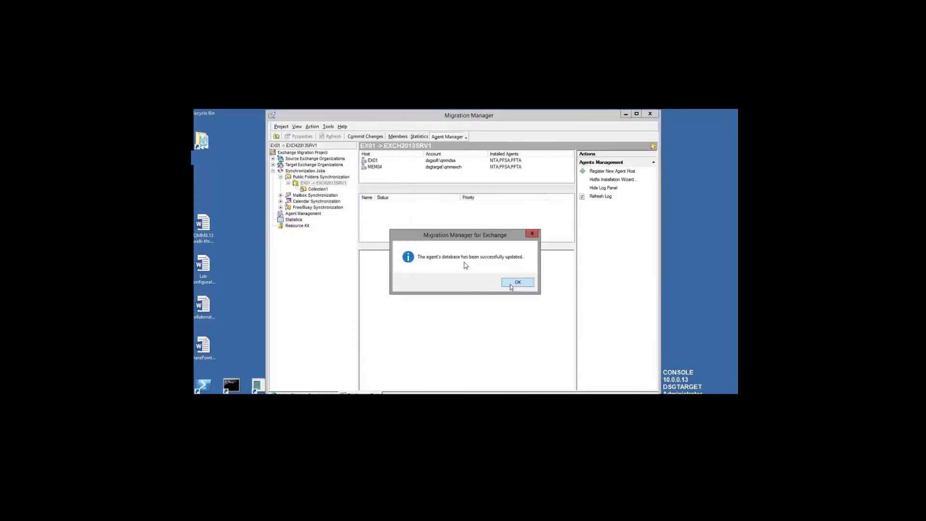
left_click(515, 283)
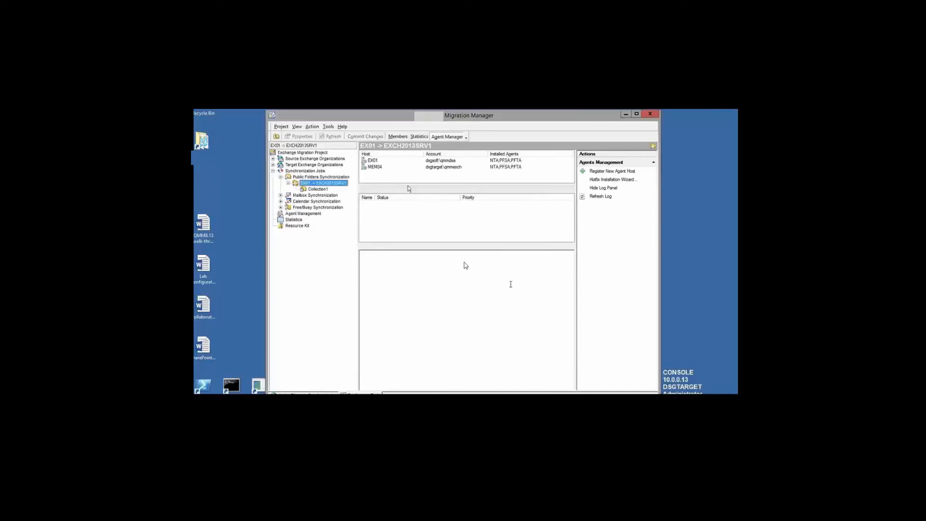
Start the agents on both public folder synchronization hosts, EX01 and MEM04
left_click(373, 167)
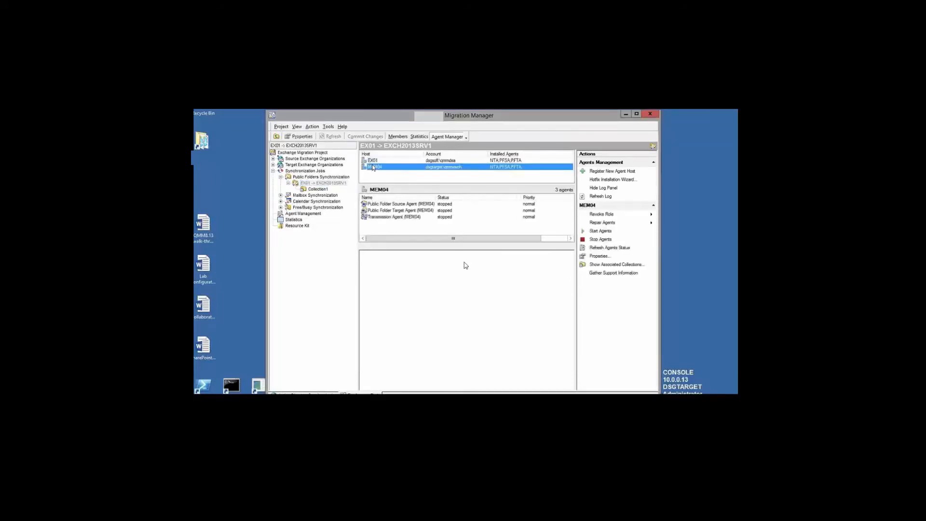
left_click(373, 162, "ctrl")
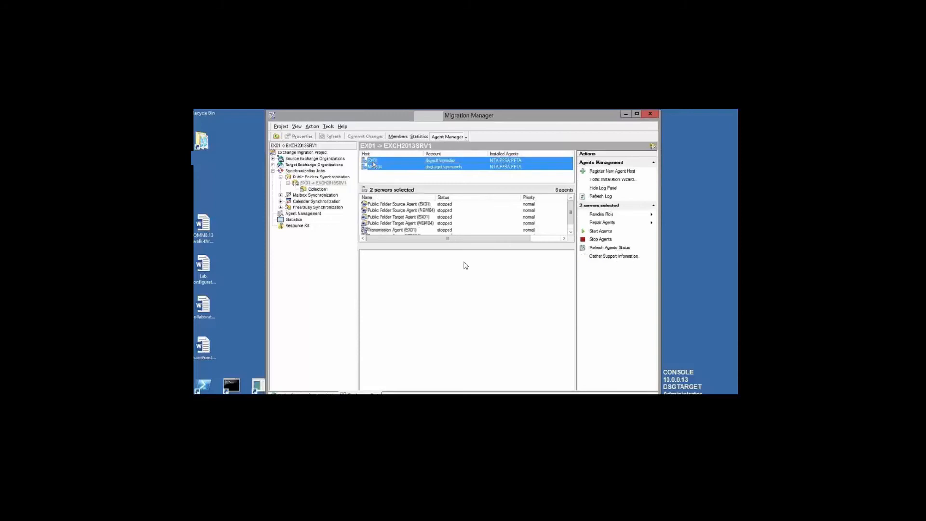
right_click(373, 162)
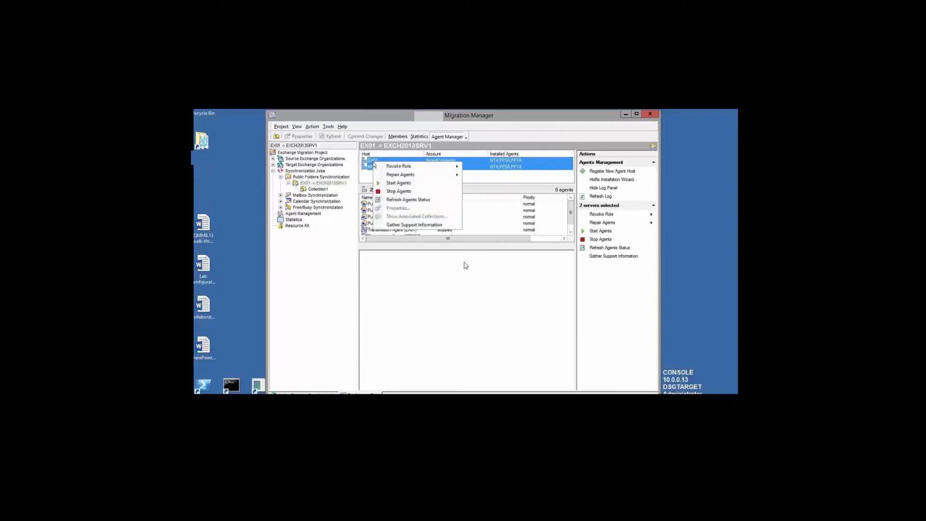
left_click(399, 183)
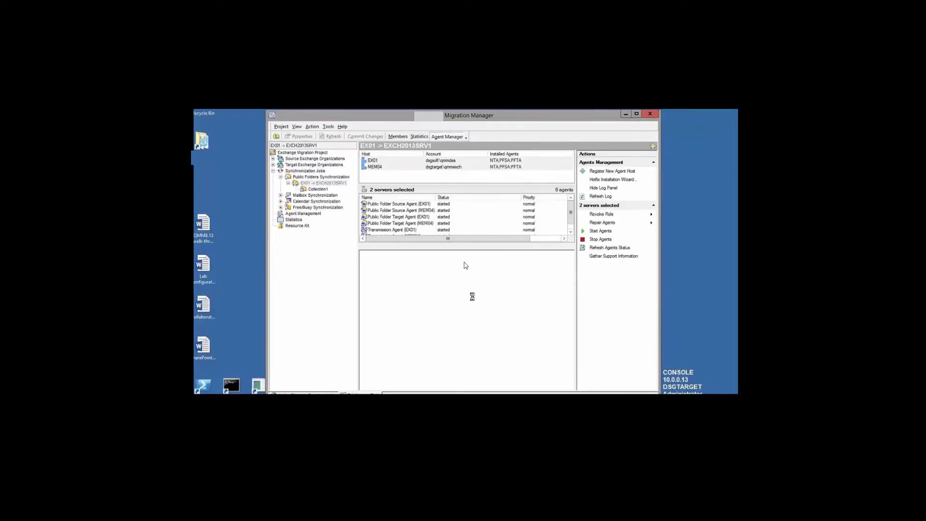
Enable the Demo Calendar Collection in the DSGsoft Org -> DSGTARGETCORP calendar synchronization job
left_click(303, 201)
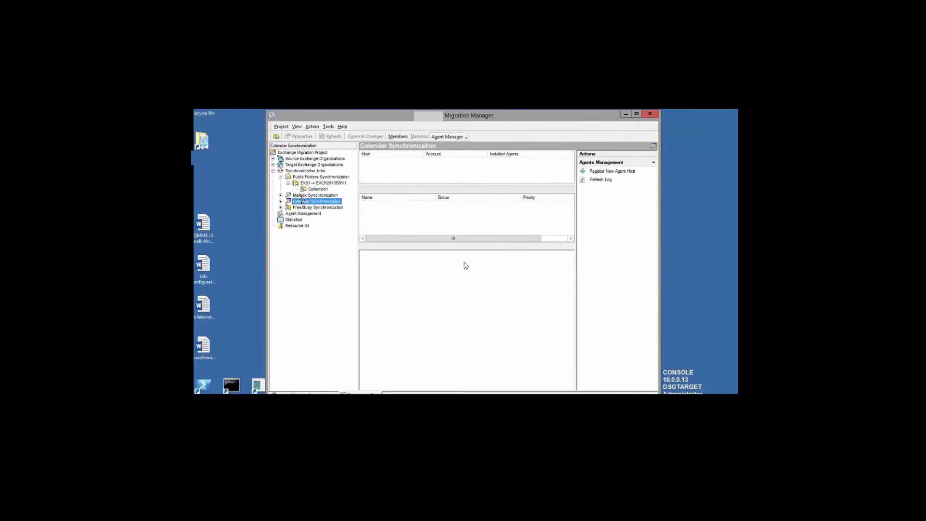
left_click(281, 201)
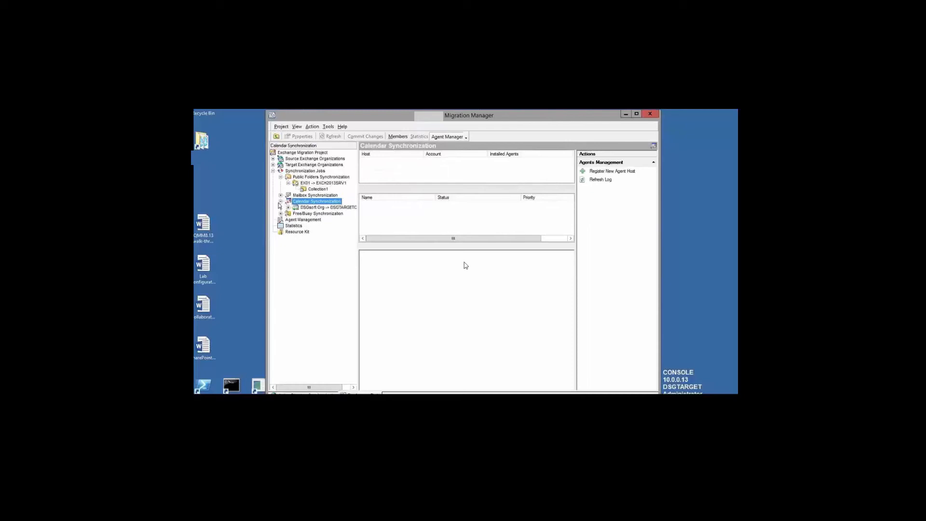
left_click(311, 207)
left_click(288, 208)
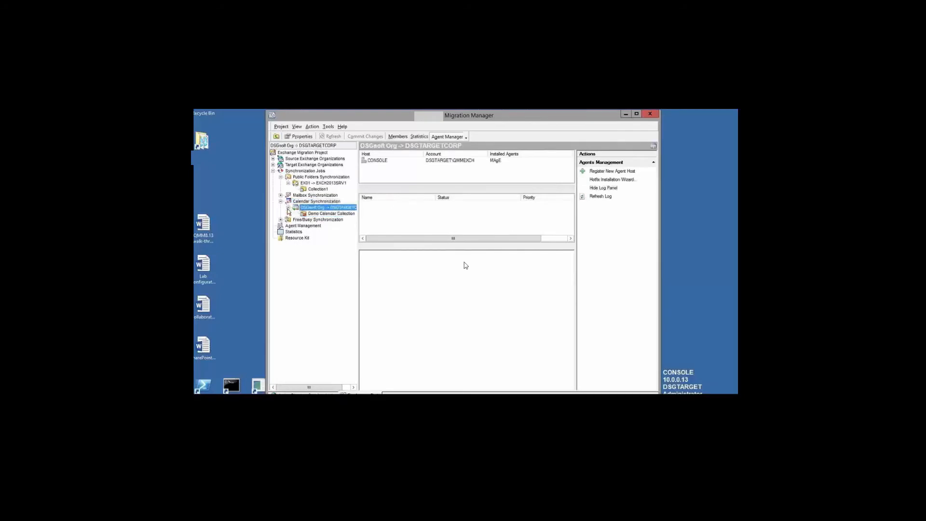
right_click(327, 215)
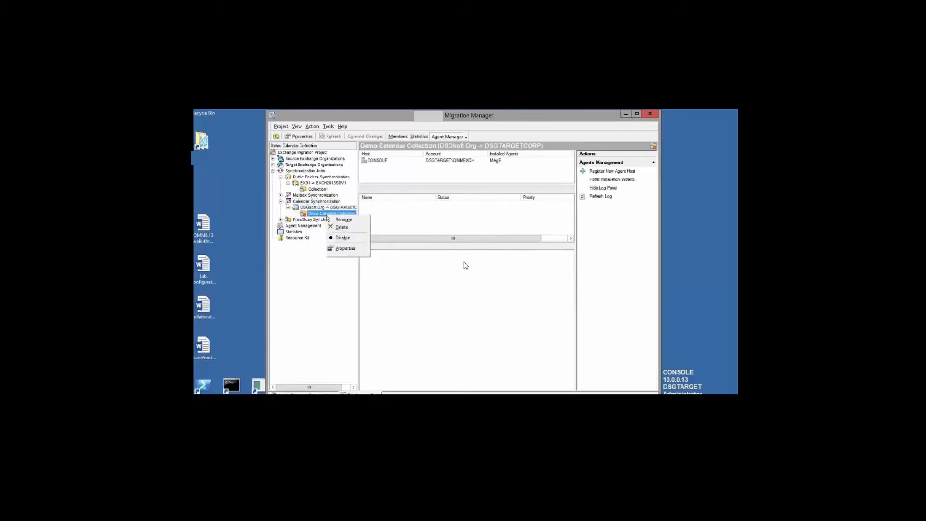
left_click(341, 238)
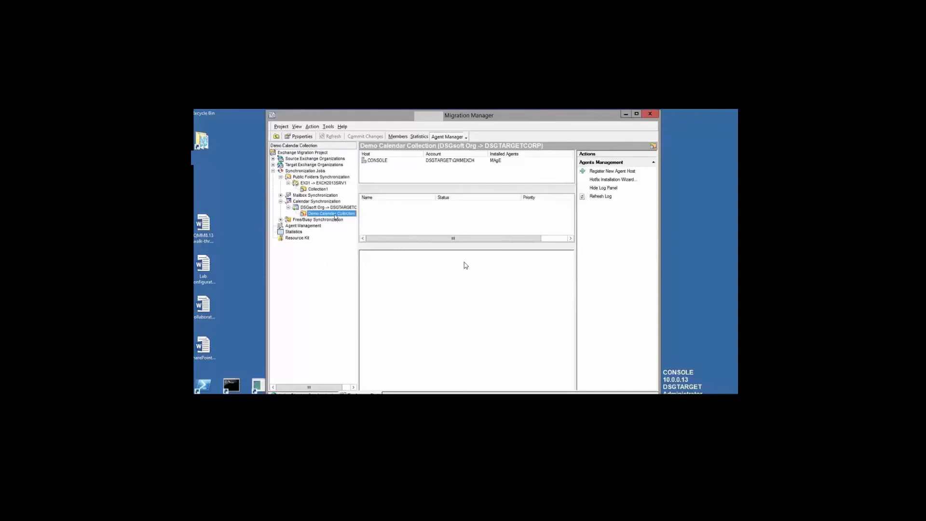
Open the properties of the Demo Calendar Collection and show its mailbox database selection
right_click(335, 217)
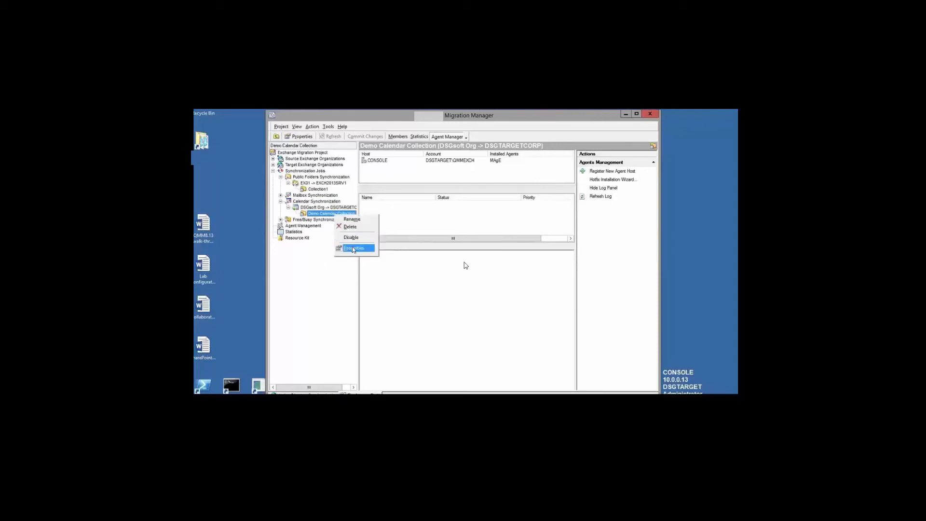
left_click(353, 249)
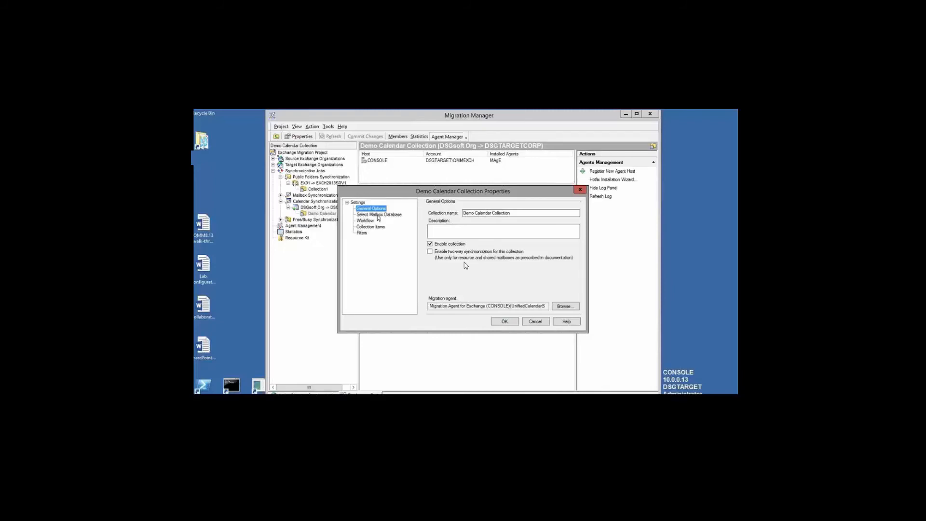
left_click(378, 214)
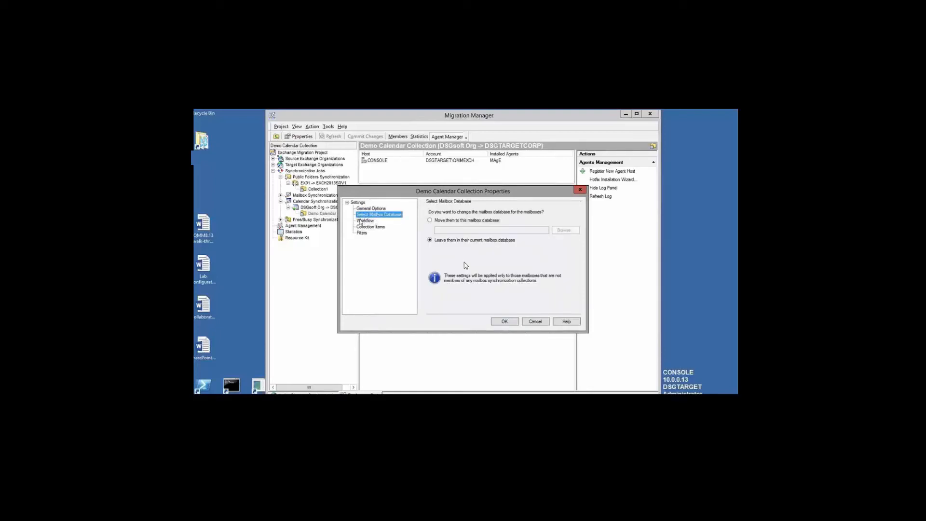
Browse the databases available for moving the mailboxes, cancel the choice, and go back to leaving them in their current mailbox database
left_click(430, 220)
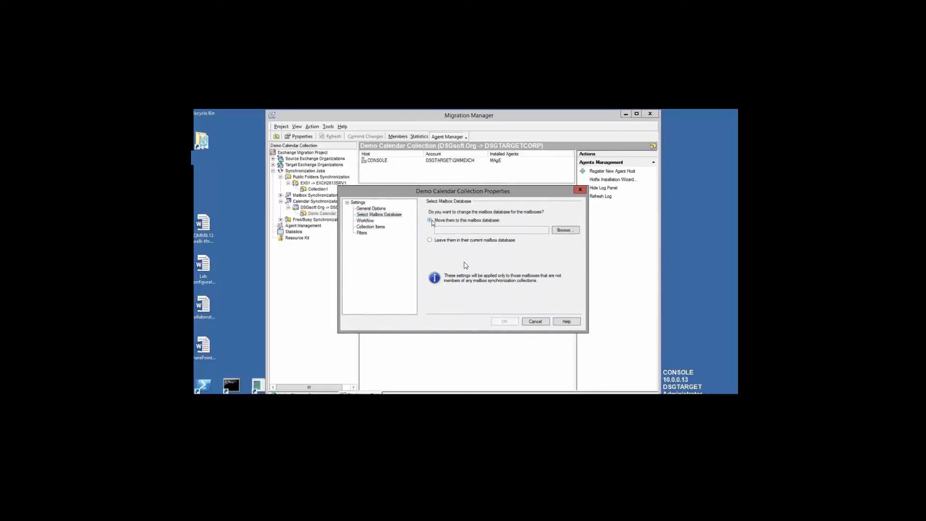
left_click(560, 231)
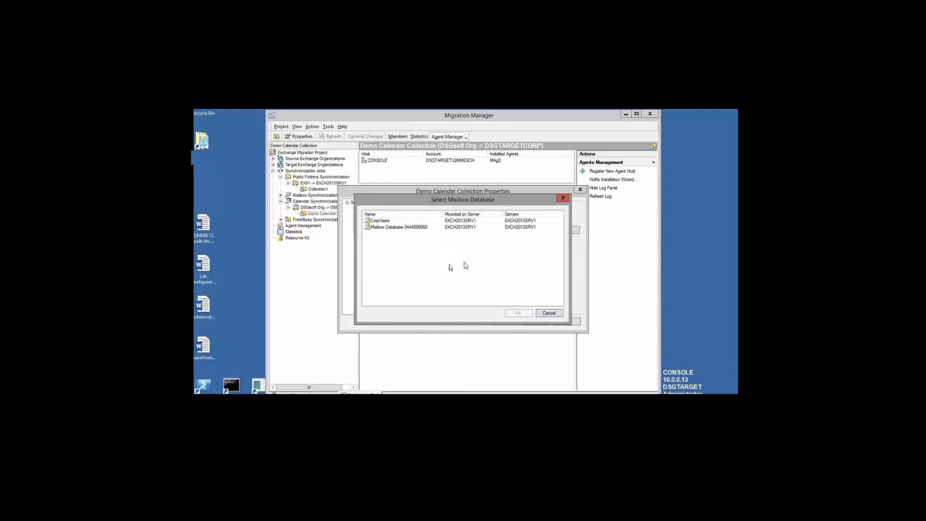
left_click(548, 313)
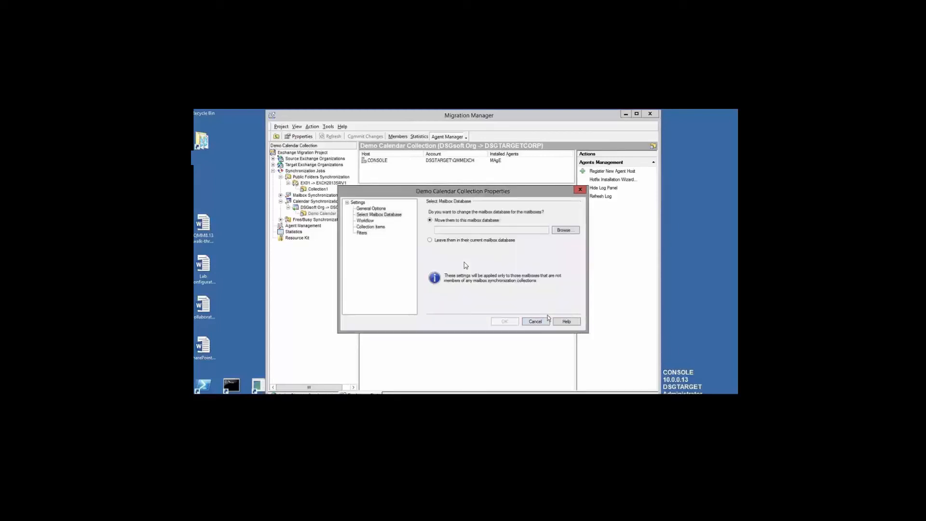
left_click(461, 240)
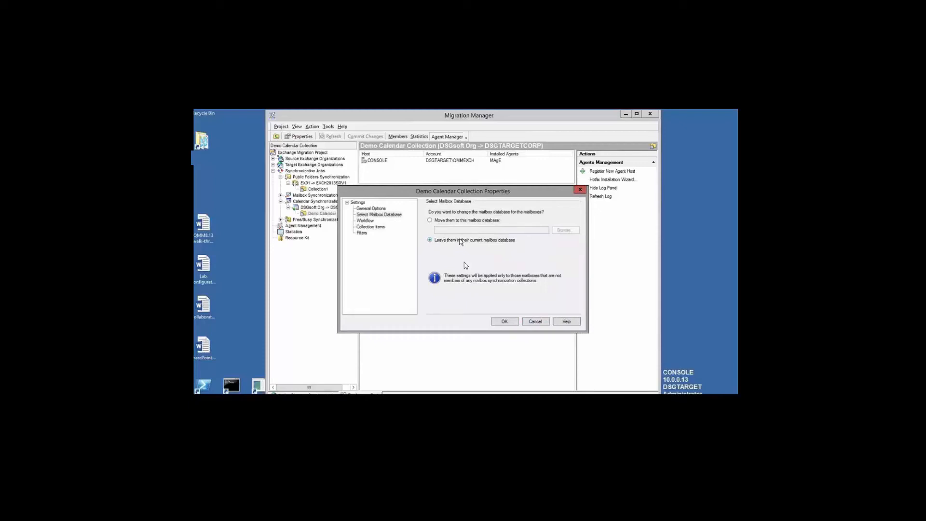
Review the calendar collection's workflow, collection items with widened columns, and filters, and accept the properties
left_click(367, 221)
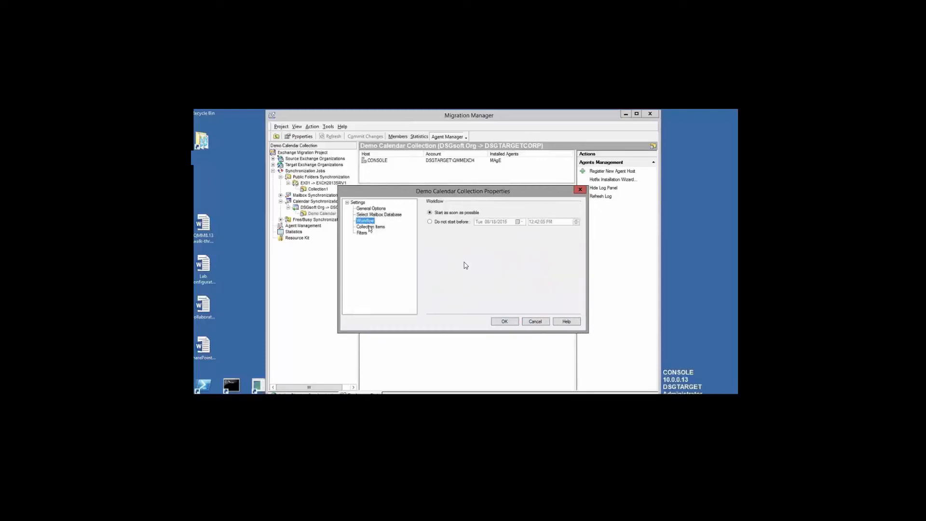
left_click(370, 227)
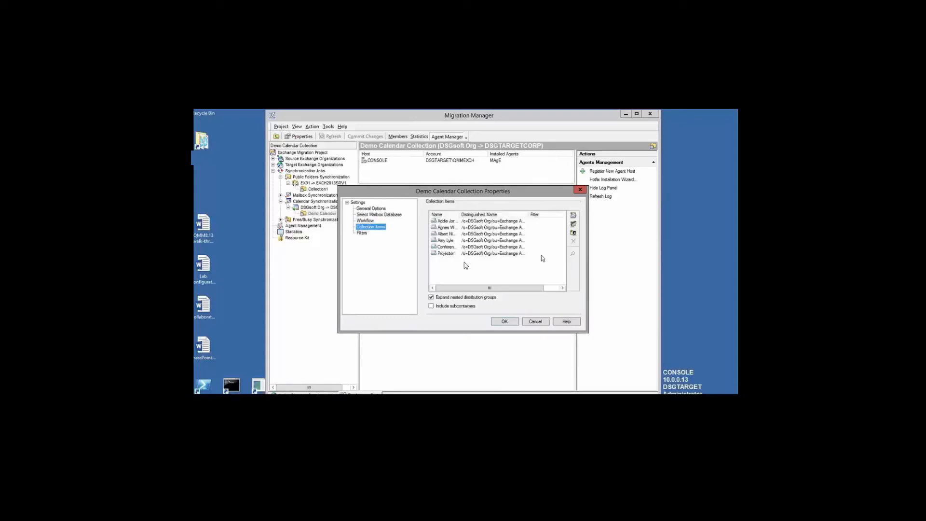
left_click_drag(528, 213, 543, 214)
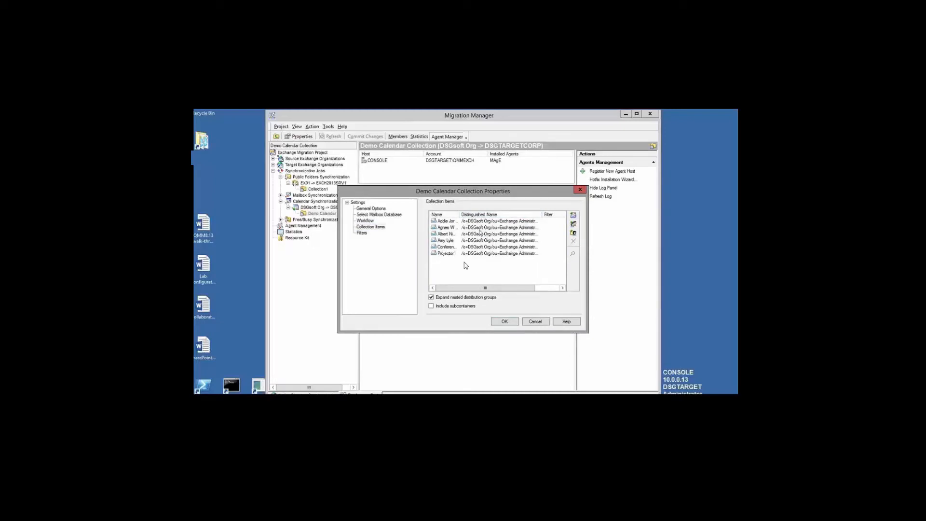
left_click_drag(459, 214, 472, 214)
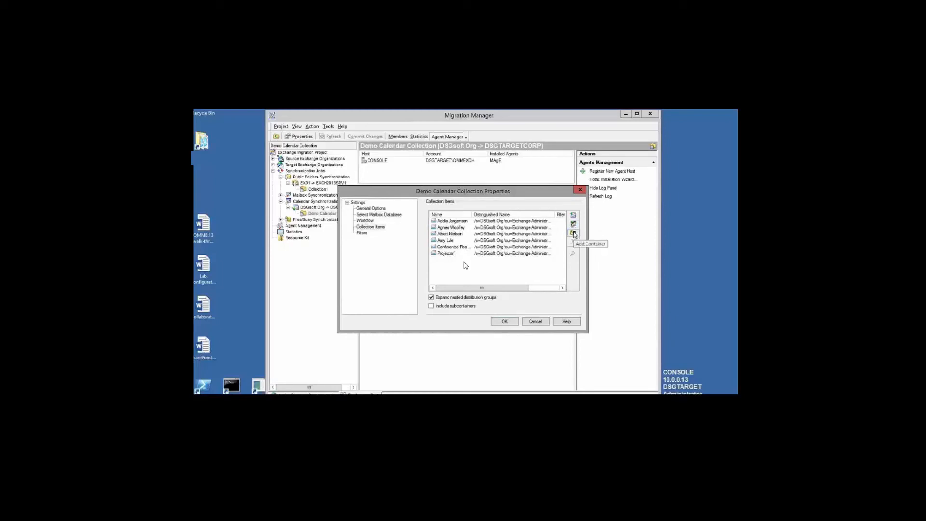
left_click(362, 232)
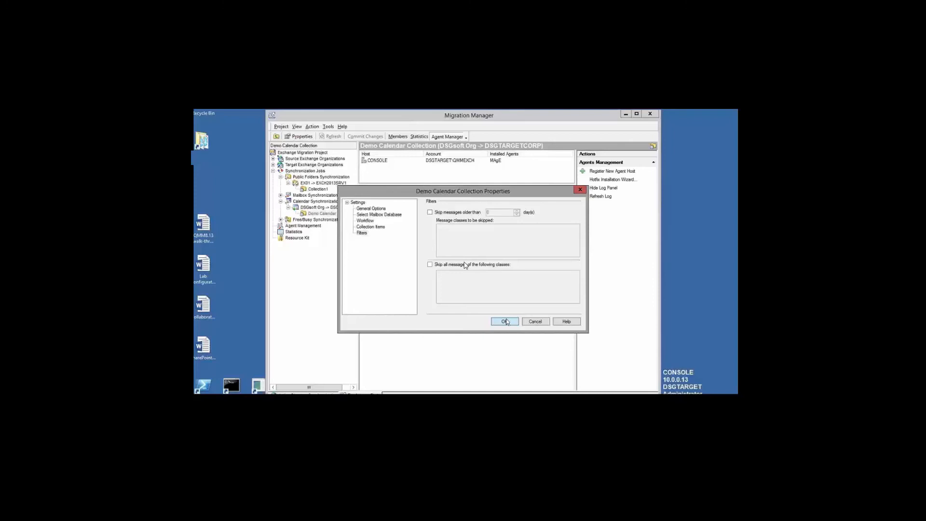
left_click(504, 321)
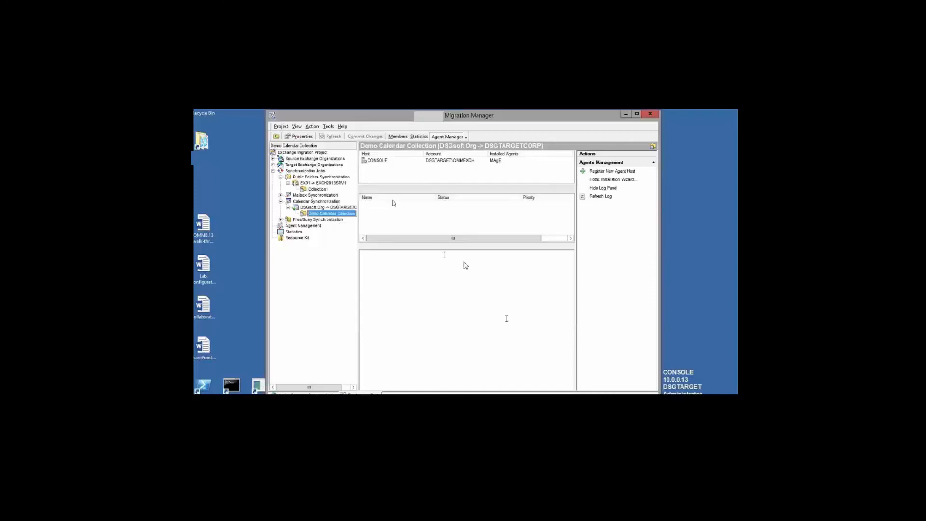
Start the UnifiedCalendarSync Migration Agent for Exchange on the CONSOLE host for the Demo Calendar Collection
left_click(376, 161)
left_click(400, 205)
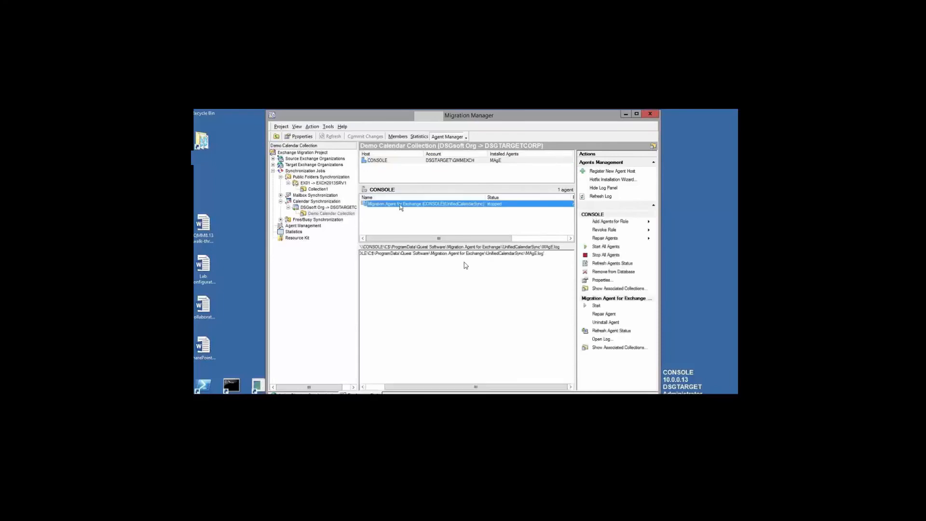
right_click(400, 206)
left_click(412, 209)
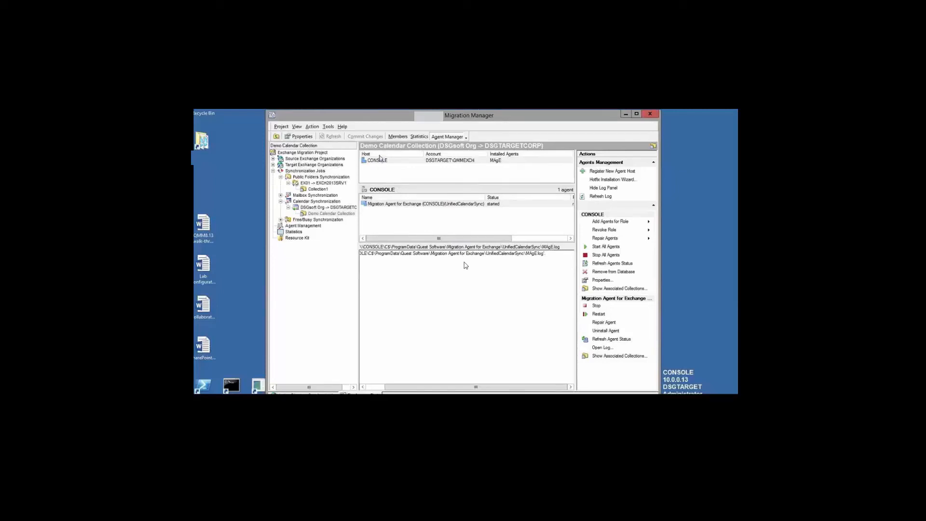
Check the Demo Calendar Collection's synchronization statistics, refreshing them several times and selecting individual mailboxes
left_click(415, 136)
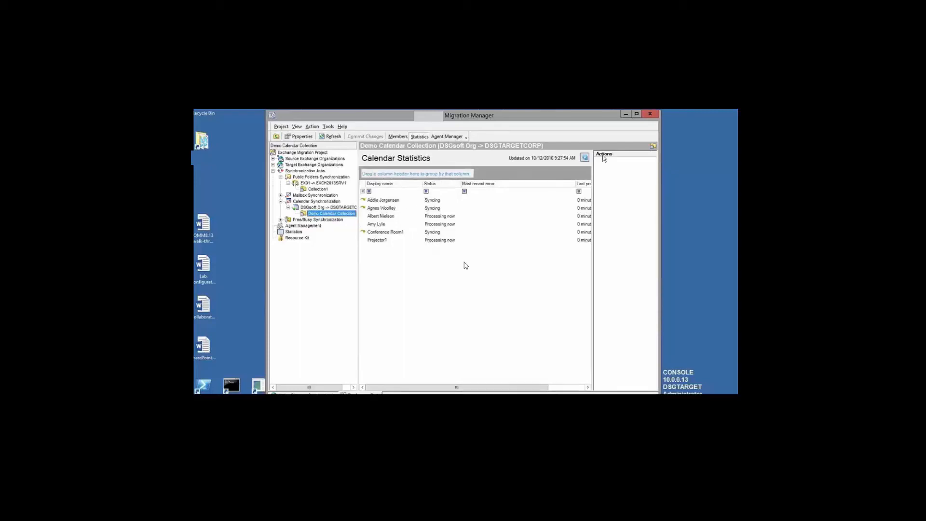
left_click(391, 203)
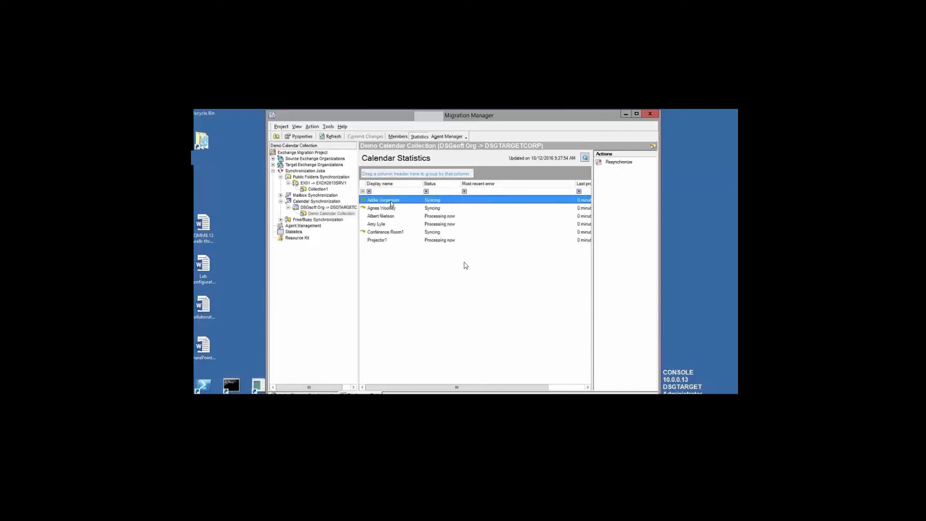
left_click(584, 159)
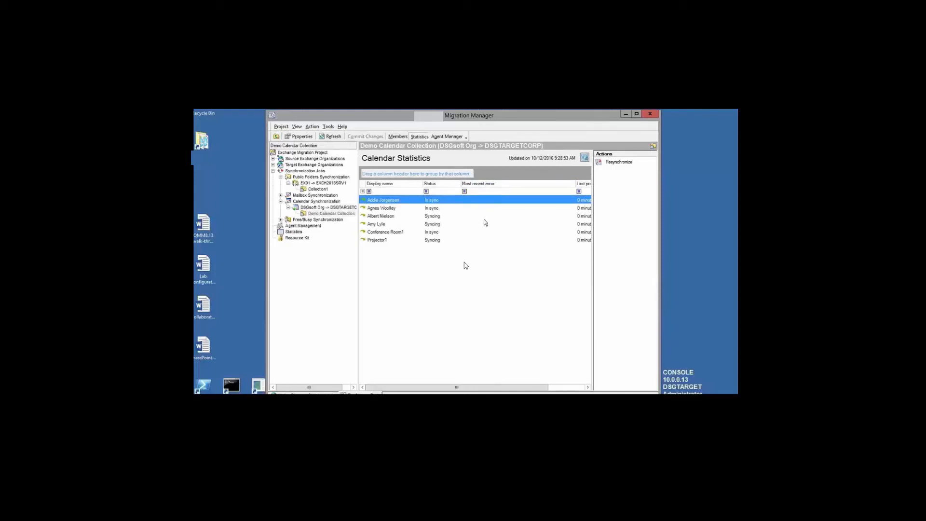
left_click(584, 158)
left_click(584, 158)
left_click(382, 226)
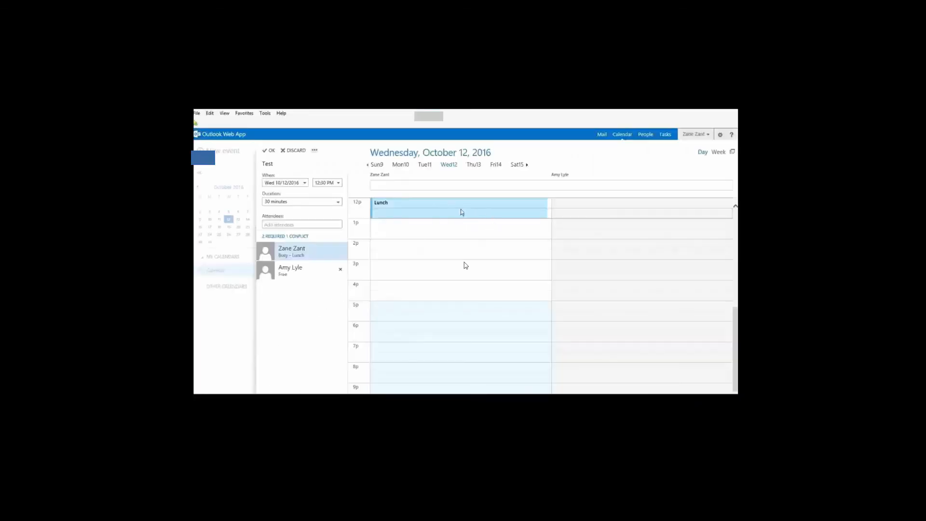
In Outlook Web App, discard the scheduling changes for the Test event and recheck the attendee's availability in the Scheduling Assistant
left_click(299, 152)
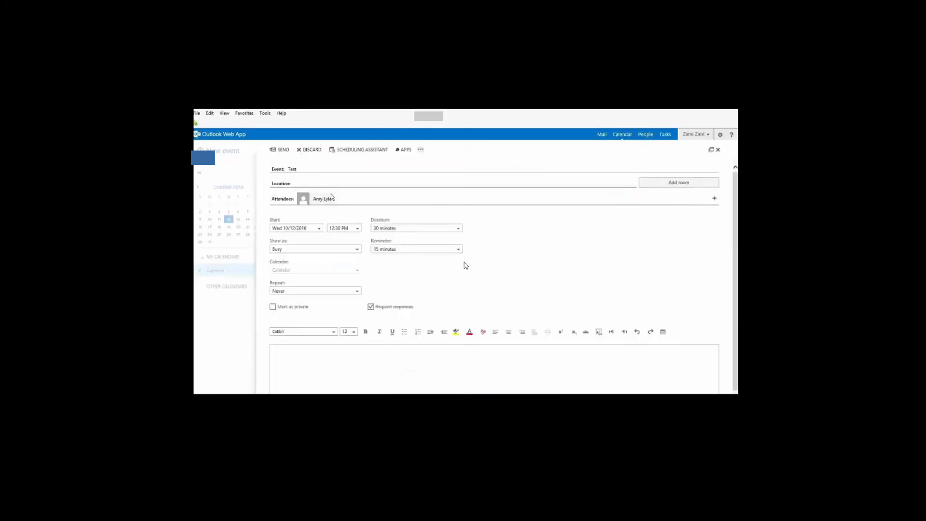
left_click(357, 150)
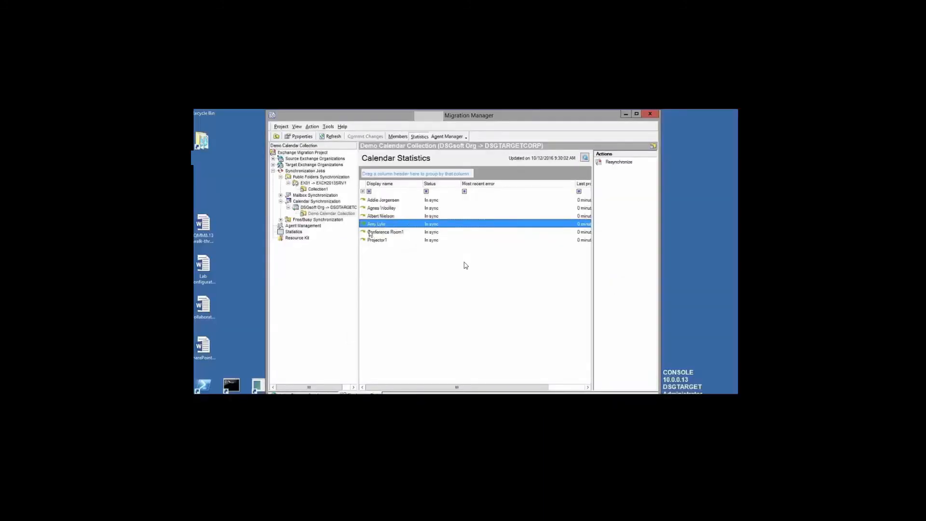
In Migration Manager, enable the Demo Mailbox Collection in the DSGsoft Org -> DSGTARGETCORP mailbox synchronization job
left_click(281, 195)
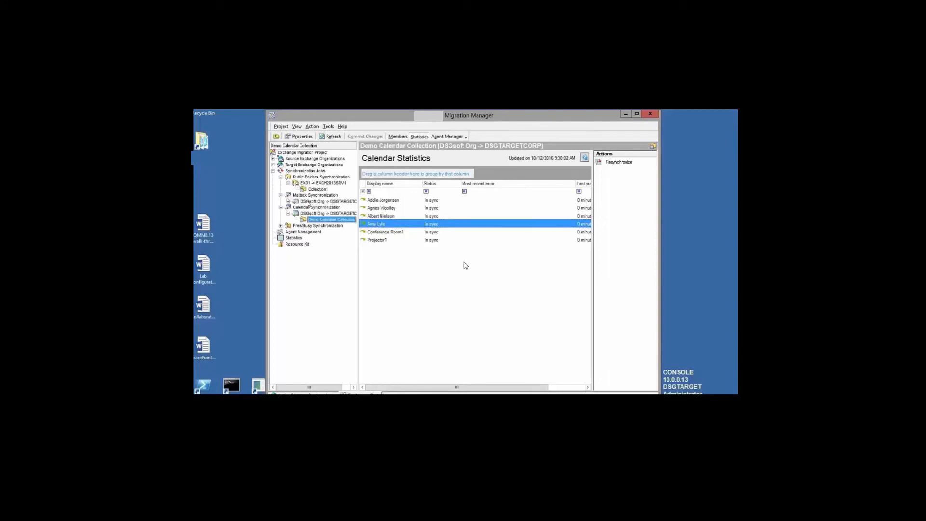
left_click(309, 202)
left_click(289, 202)
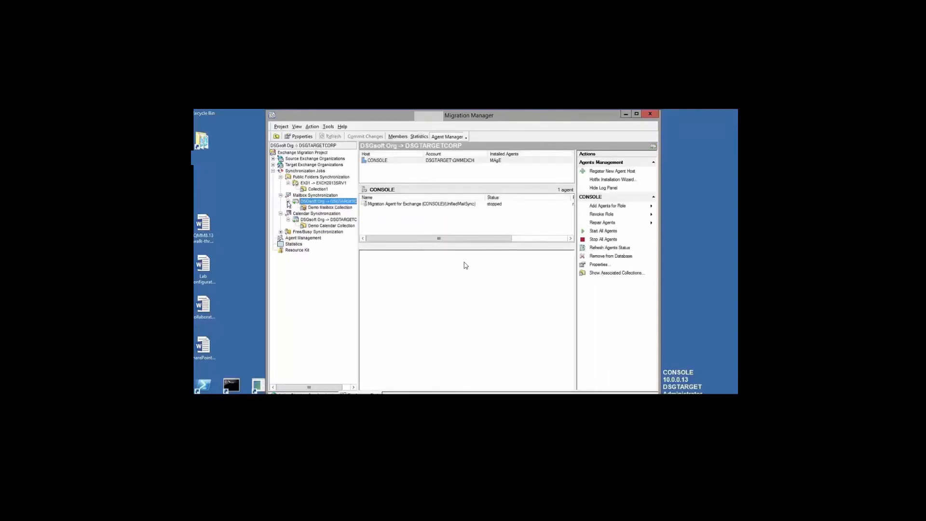
left_click(325, 207)
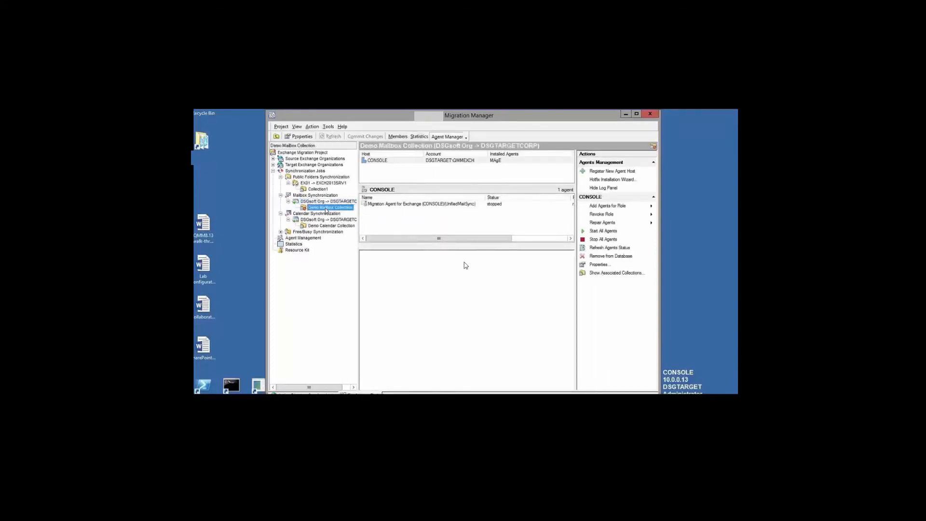
right_click(325, 207)
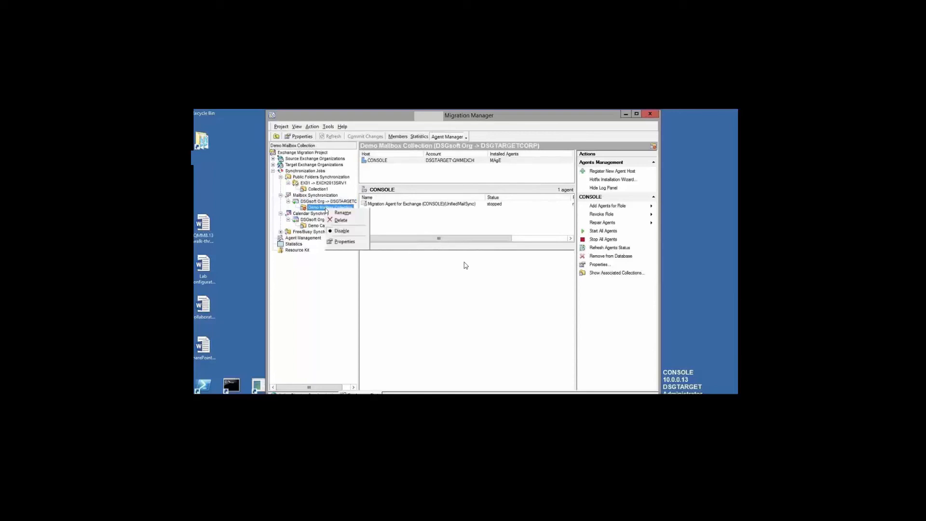
left_click(344, 231)
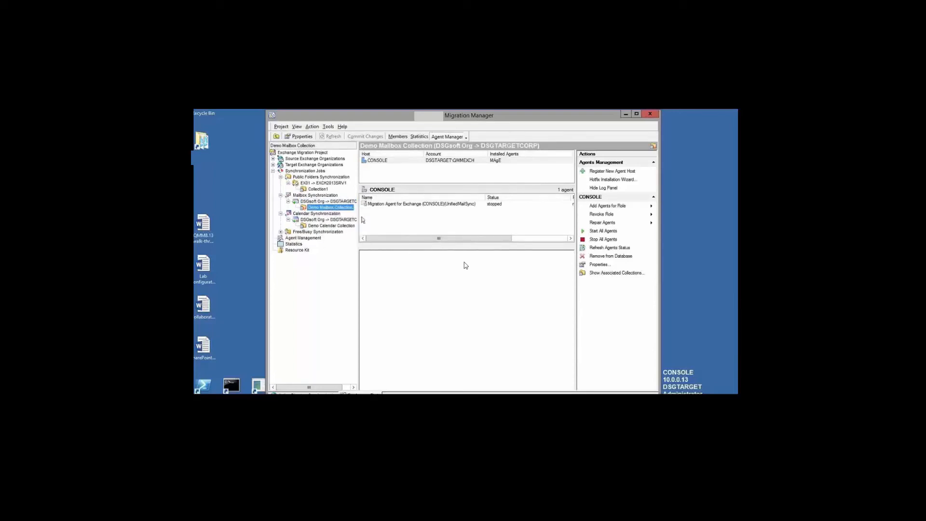
Review the Demo Mailbox Collection's members, collection items, mailbox switching configuration and filters, and close its properties without changes
left_click(399, 137)
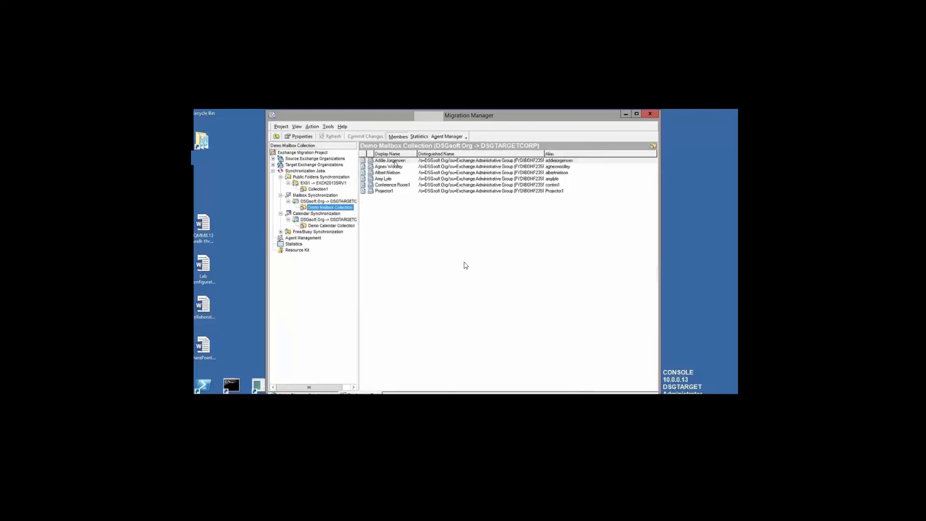
right_click(352, 207)
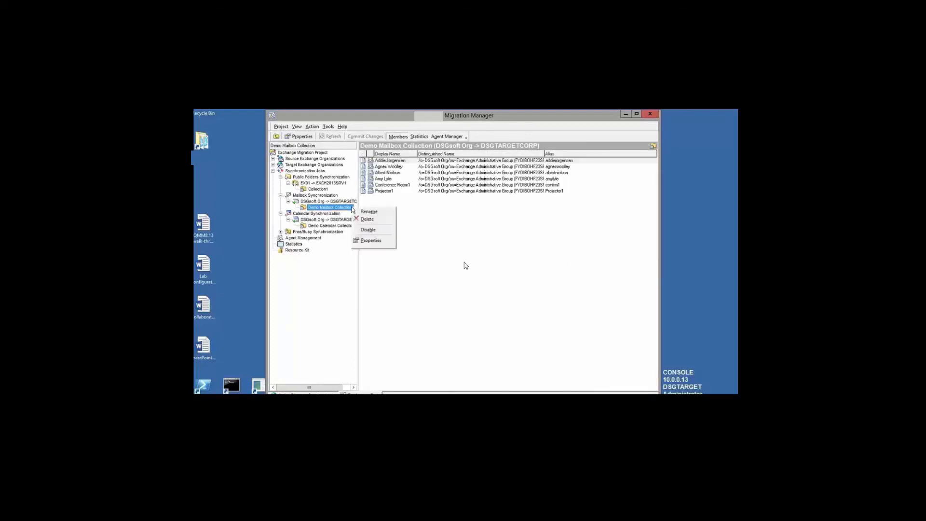
left_click(374, 241)
left_click(369, 227)
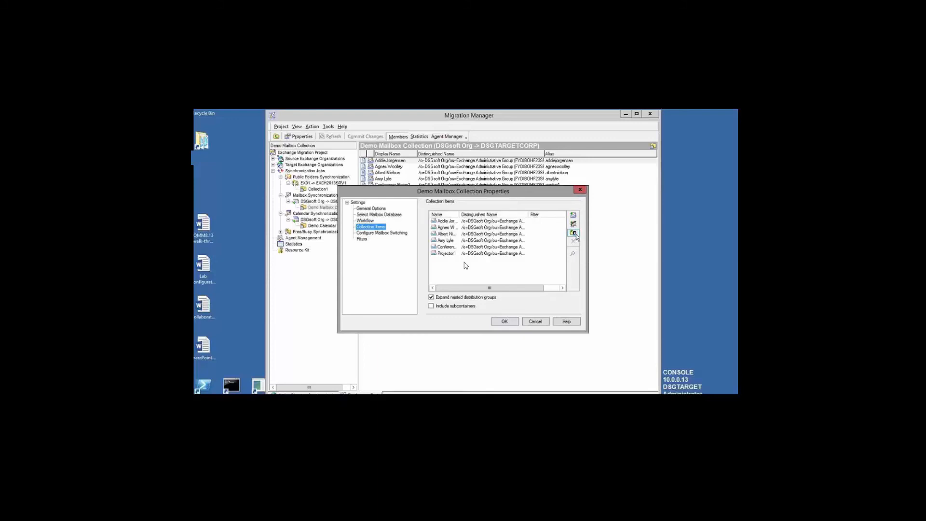
left_click(396, 233)
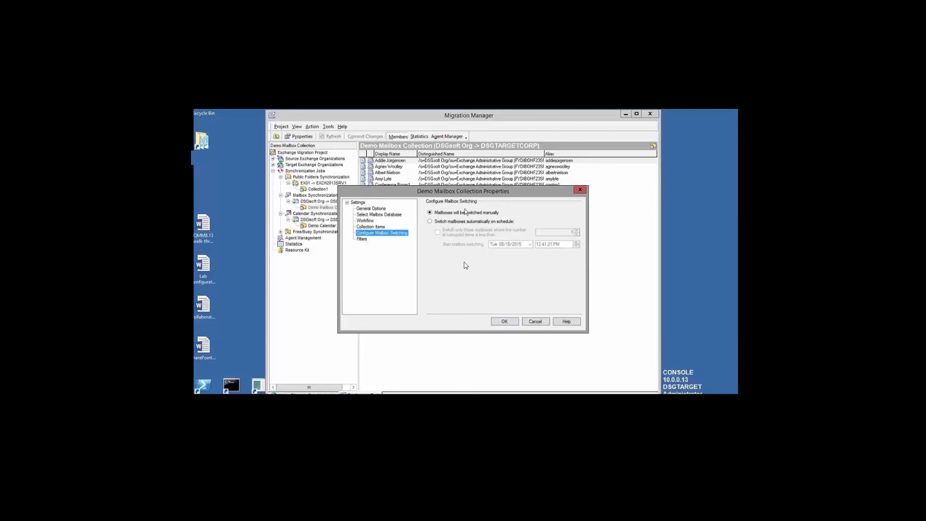
left_click(365, 239)
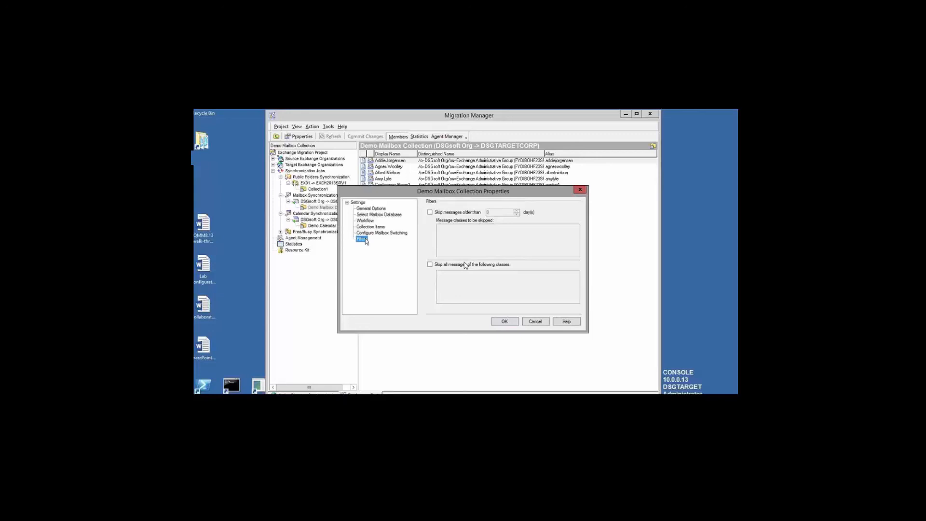
key("Escape")
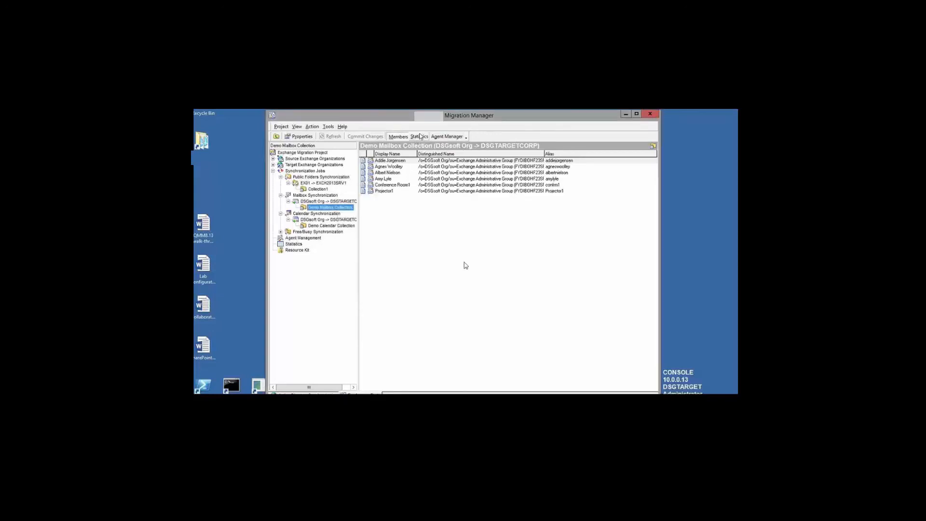
Start the UnifiedMailSync Migration Agent for Exchange on the CONSOLE host for the Demo Mailbox Collection
left_click(435, 137)
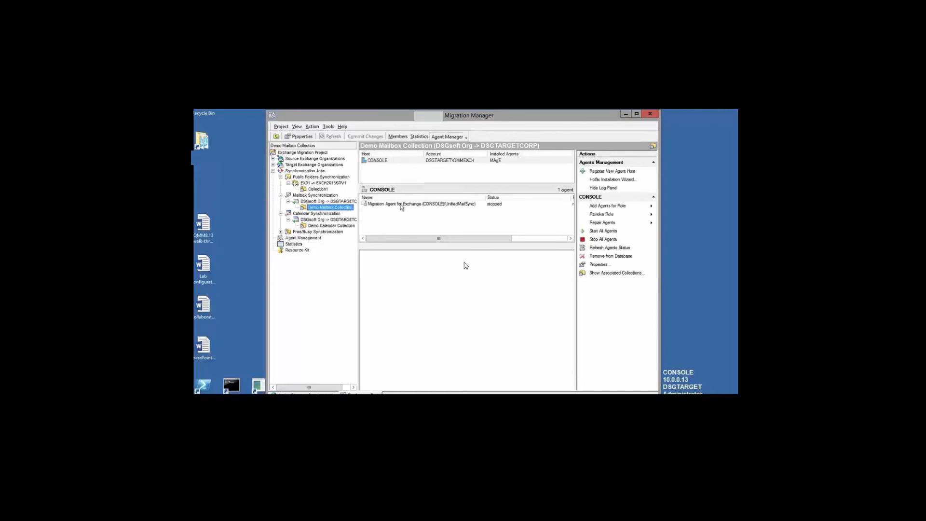
left_click(402, 206)
right_click(401, 206)
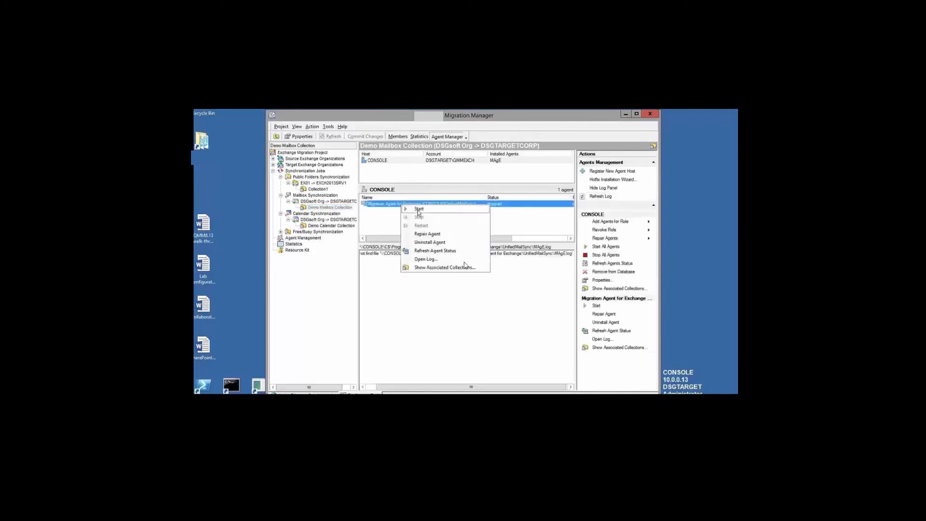
left_click(418, 210)
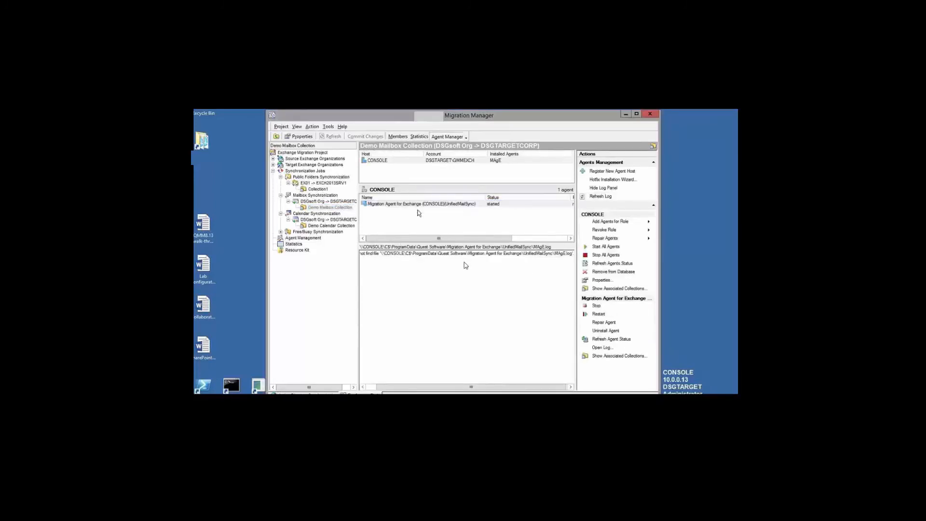
Check the Demo Mailbox Collection's overall migration progress and refresh its per-mailbox statistics
left_click(418, 136)
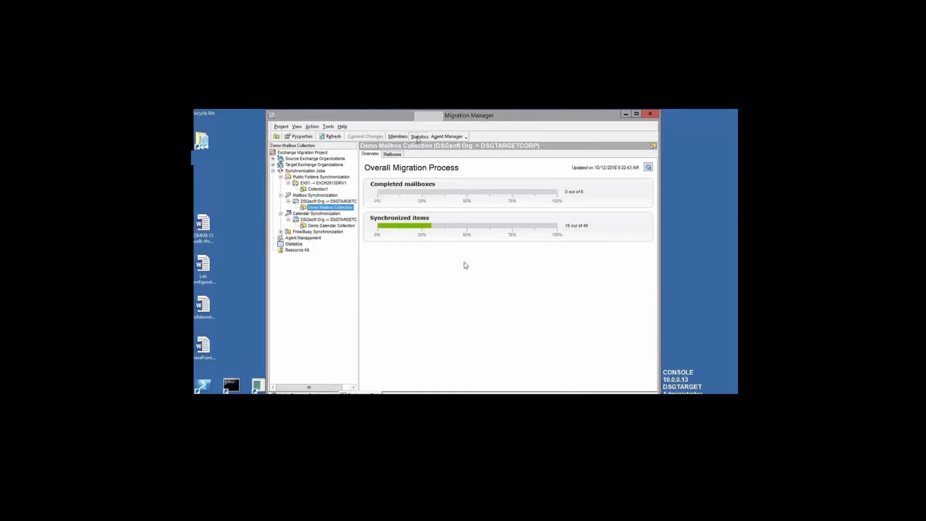
left_click(392, 155)
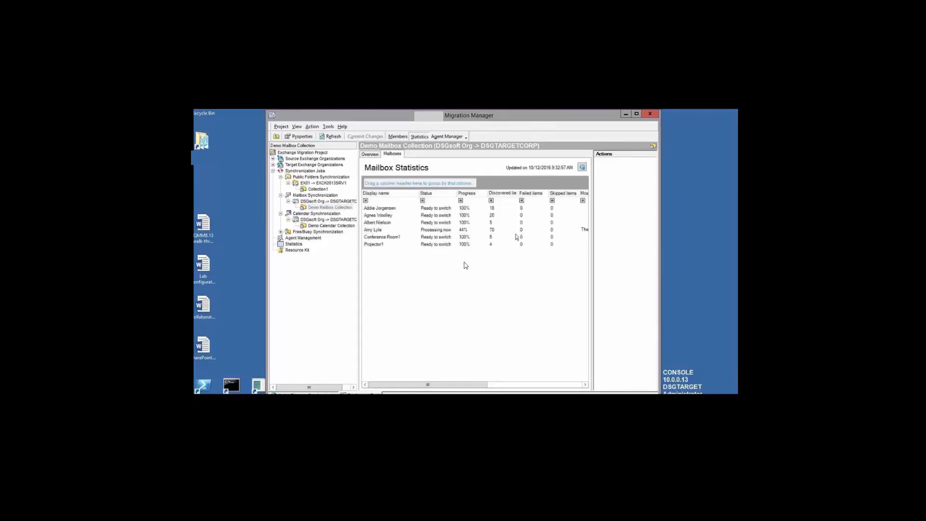
left_click(582, 168)
Switch the fourth listed user's mailbox to the target organization, applying the change and finishing the Switch Mailboxes wizard
left_click(378, 230)
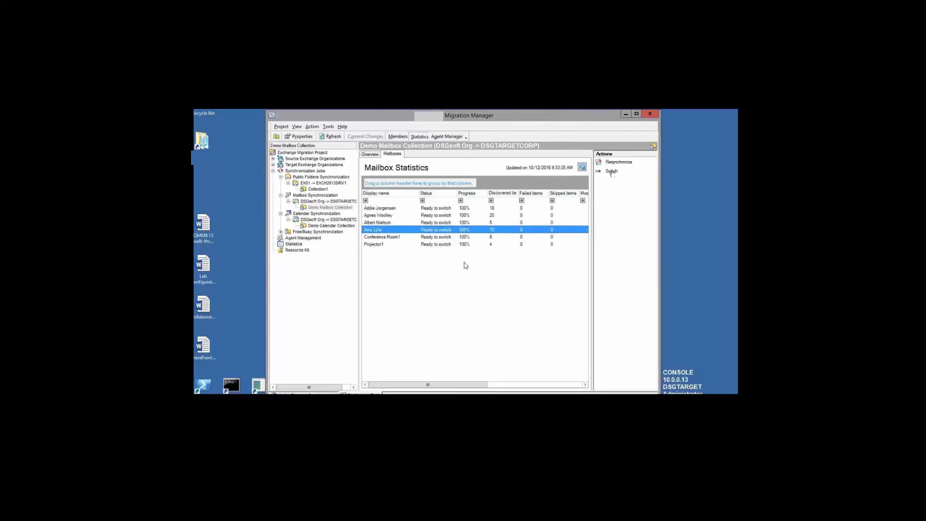
left_click(610, 172)
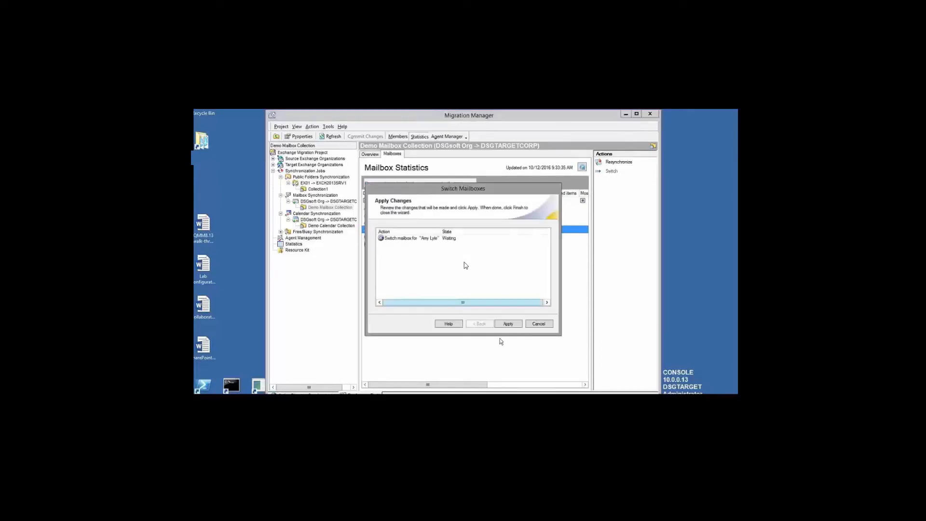
left_click(514, 323)
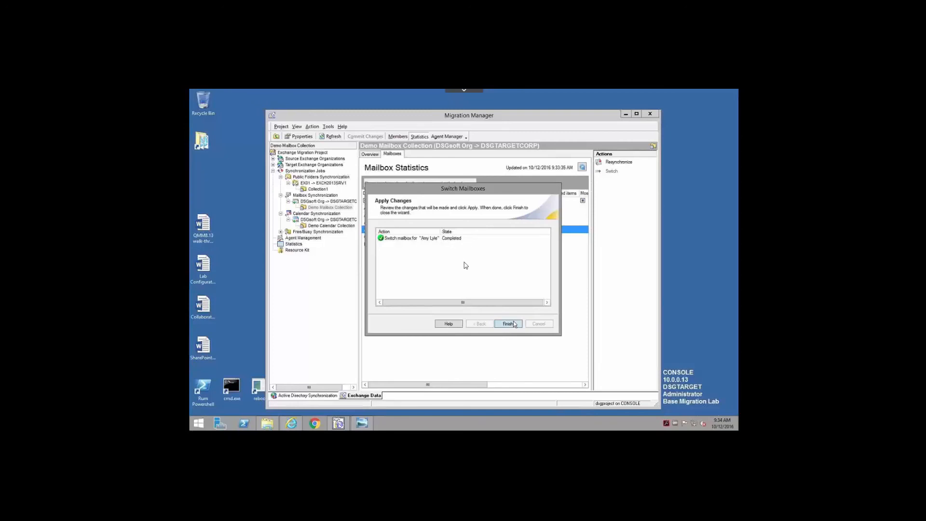
left_click(514, 324)
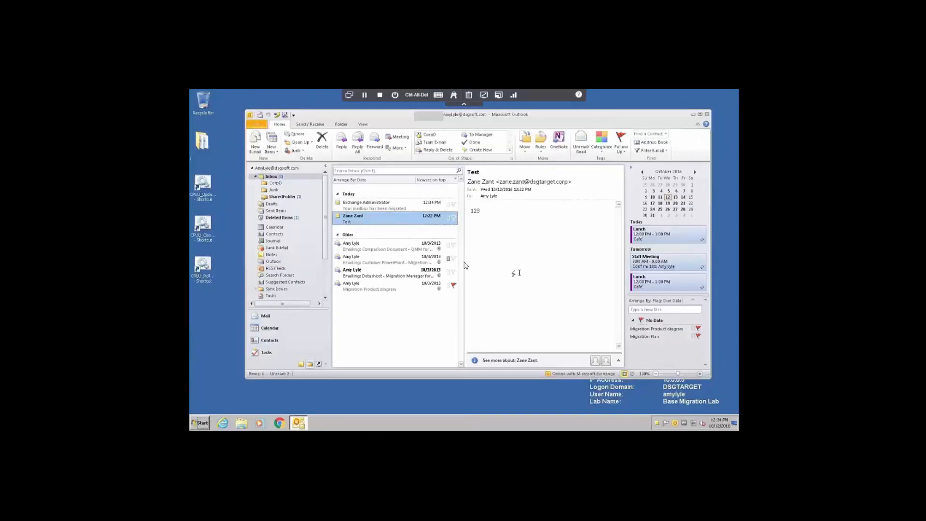
On CLIENT1, read the "Your mailbox has been migrated" message in Outlook, close Outlook and run the CPUU update shortcut
left_click(369, 205)
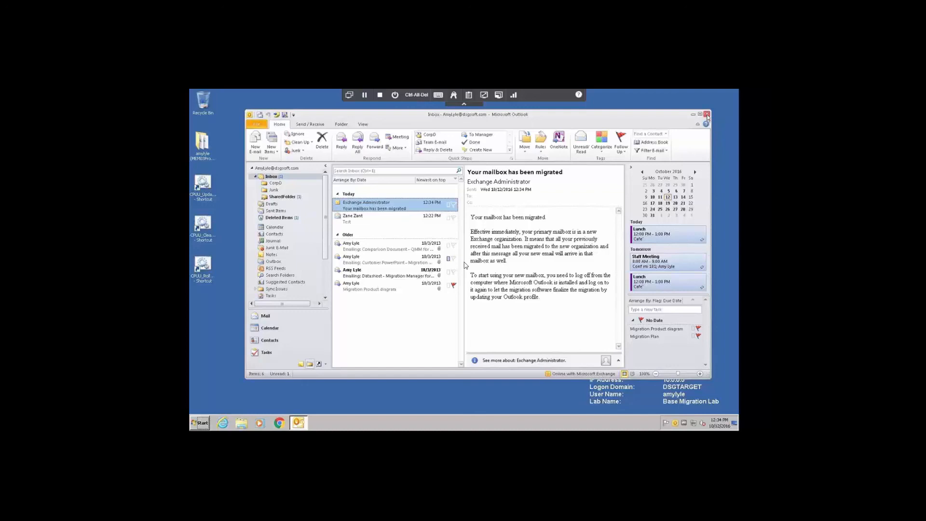
left_click(707, 115)
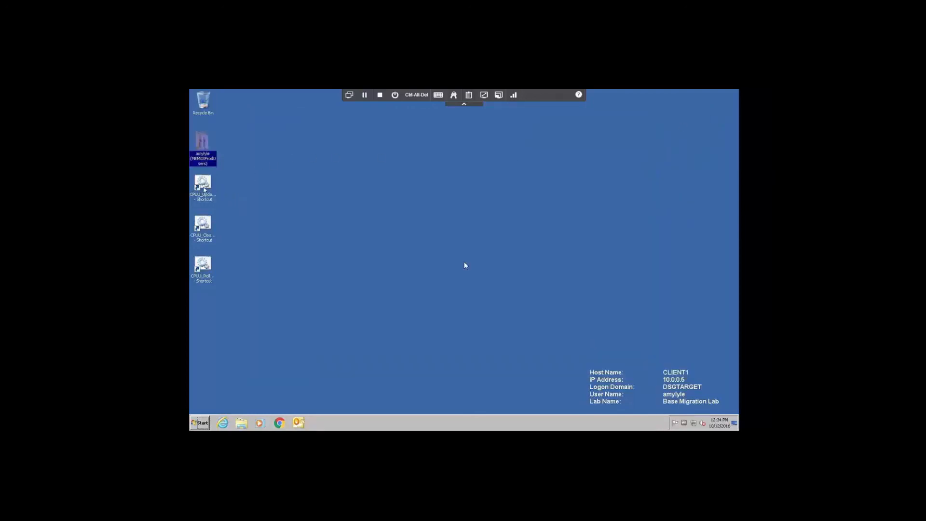
double_click(203, 189)
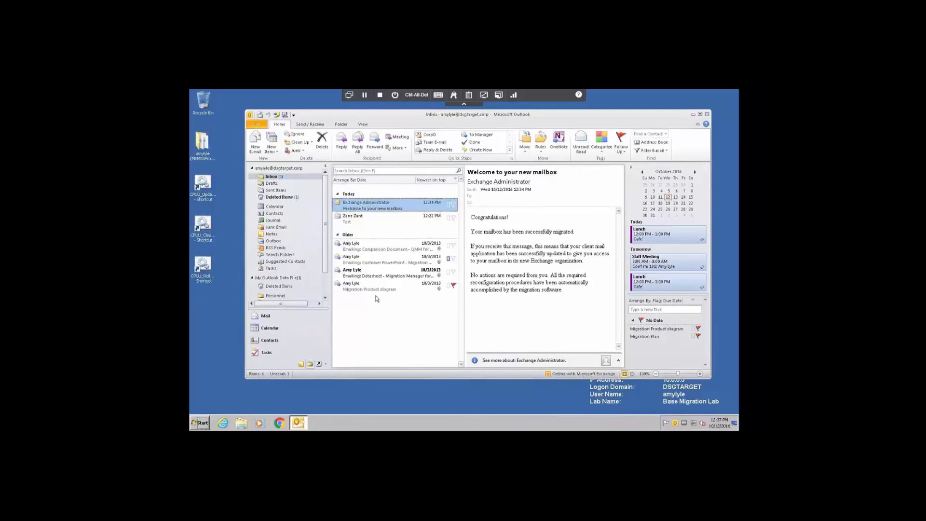
left_click(257, 126)
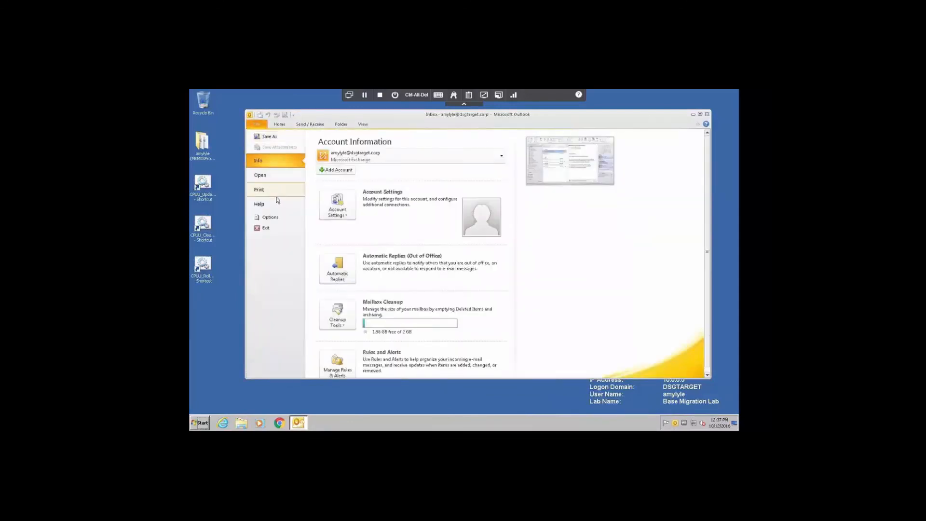
left_click(350, 209)
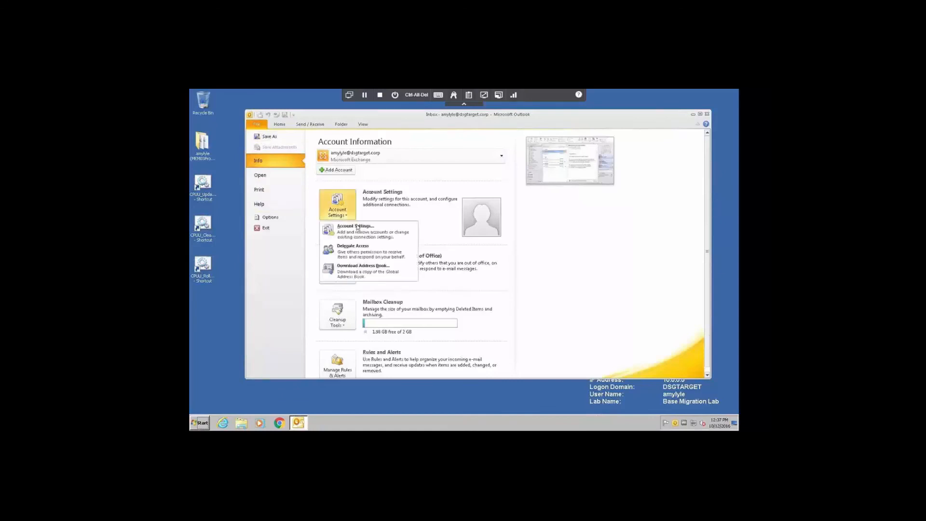
left_click(358, 230)
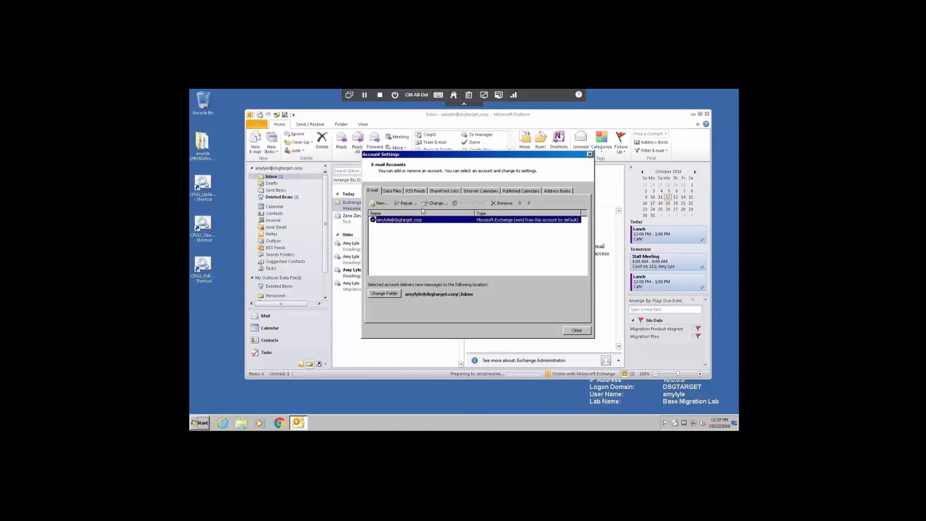
left_click(434, 204)
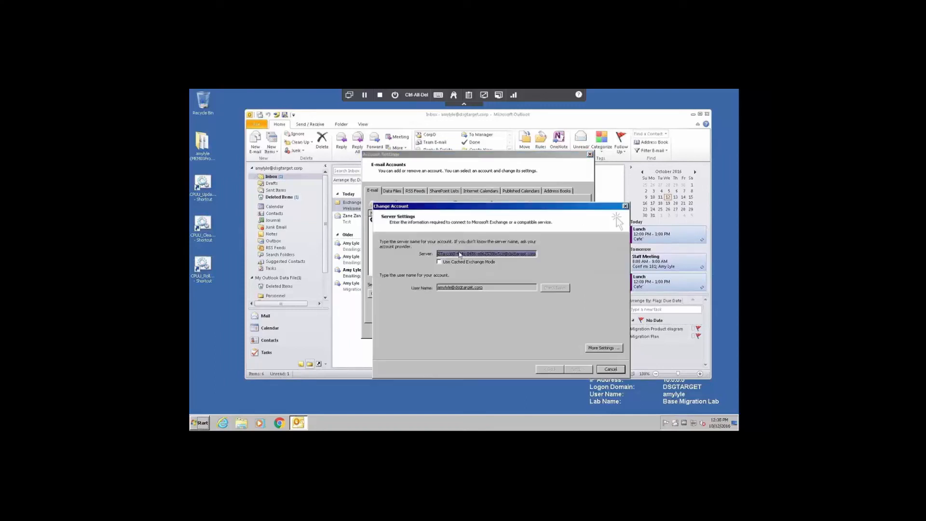
Read the rest of the Exchange account's server name, cancel the account change and close the account settings
left_click(460, 254)
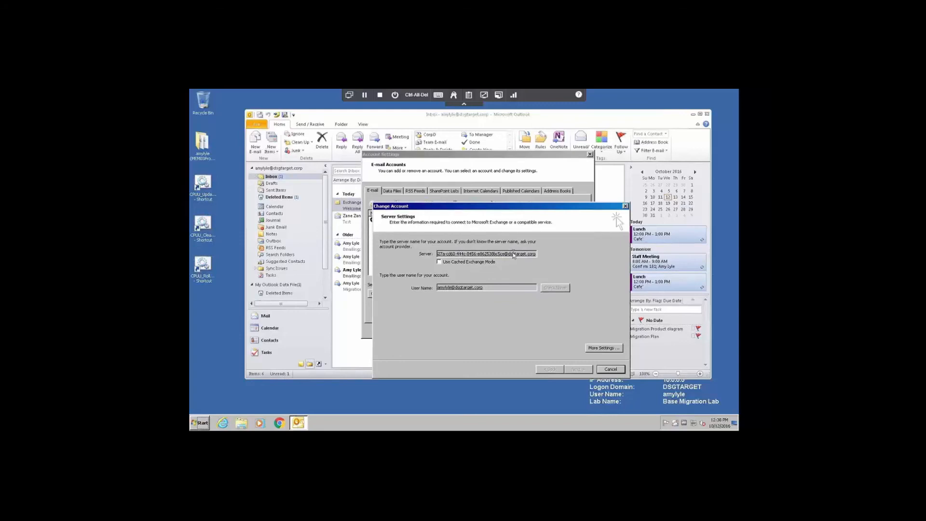
left_click(610, 369)
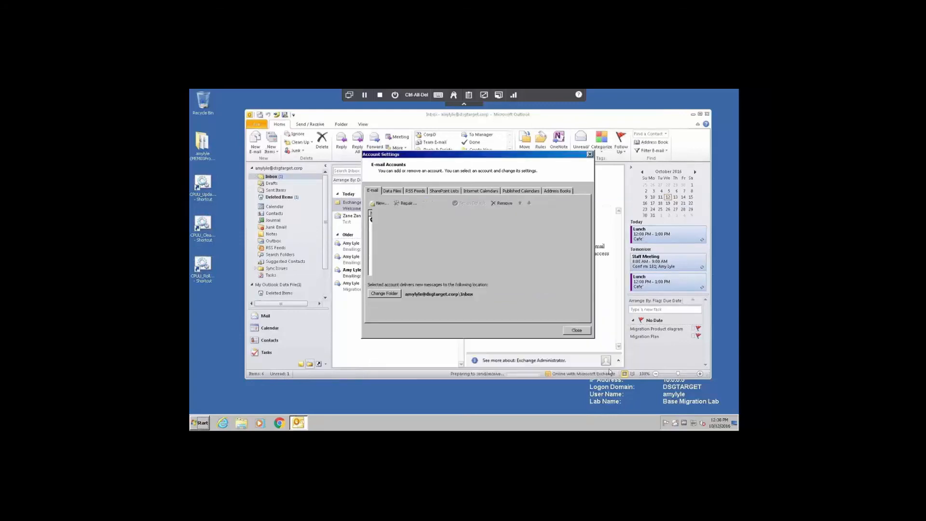
left_click(576, 330)
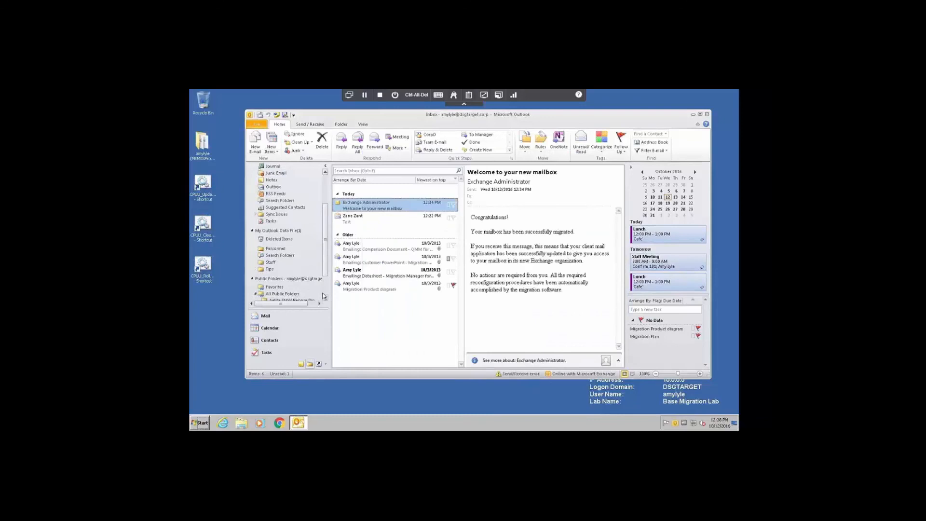
Examine the folders under All Public Folders in Outlook, and on CONSOLE refresh the Demo Mailbox Collection's mailbox statistics in Migration Manager
scroll(323, 296, "down", 2)
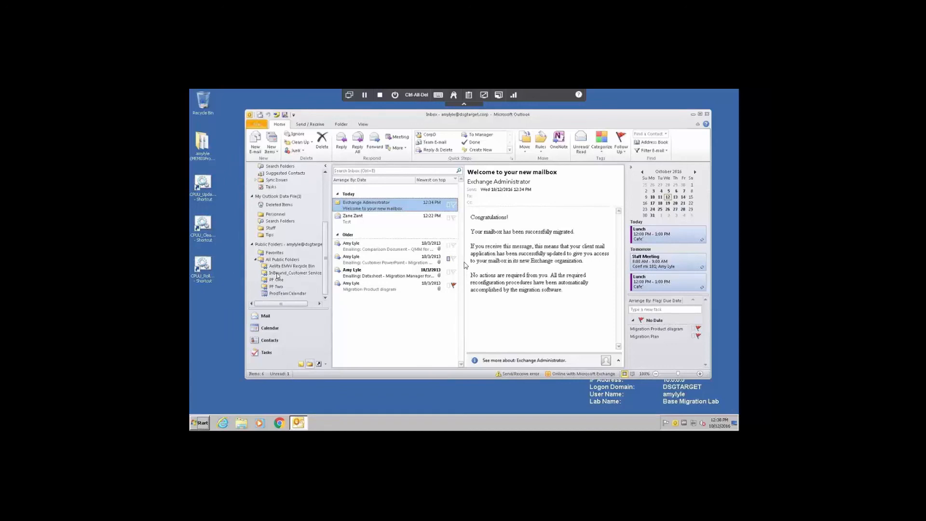
left_click(277, 276)
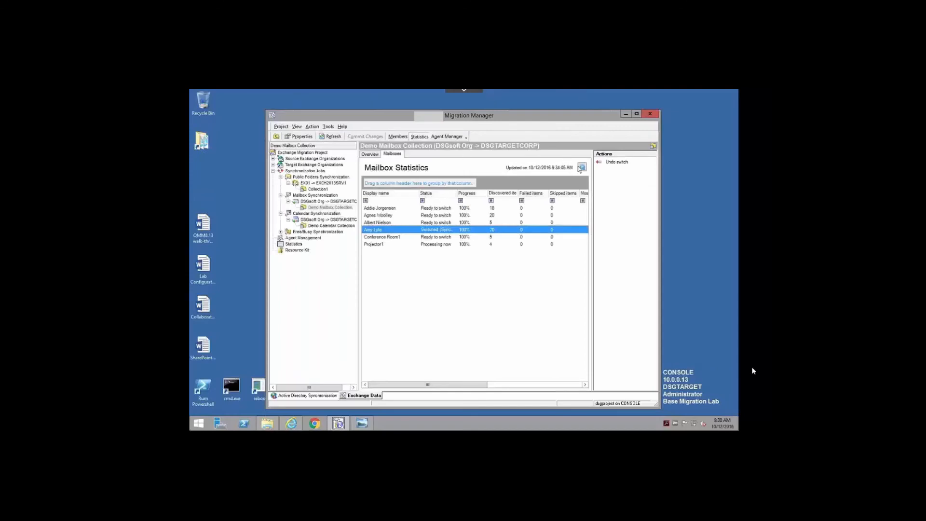
left_click(581, 168)
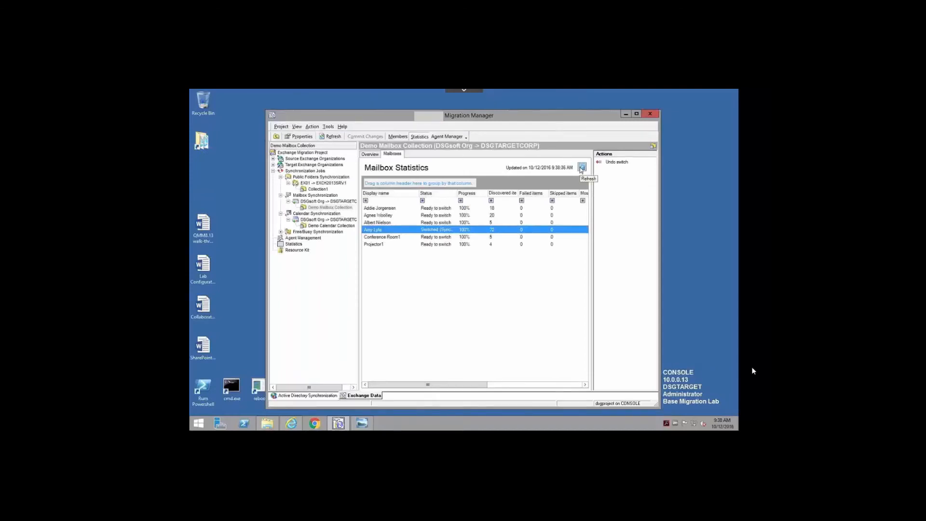